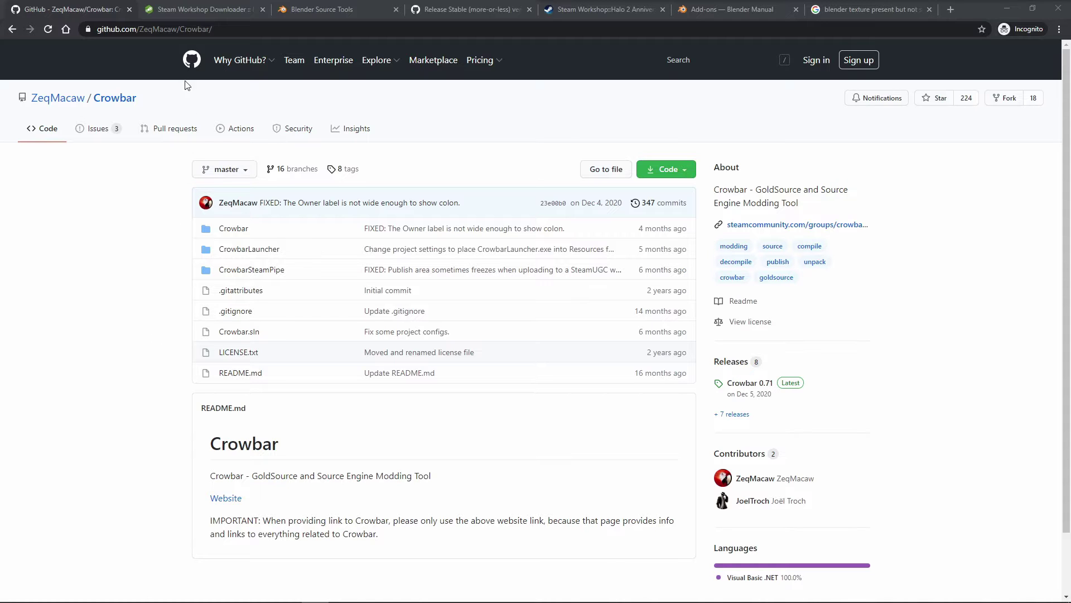
- Review the Steam Workshop Downloader, Blender Source Tools and SourceIO 3.11.4 pages, plus the Halo 2 Anniversary: Marines workshop page and its address
{"action": "left_click", "coordinate": [186, 11]}
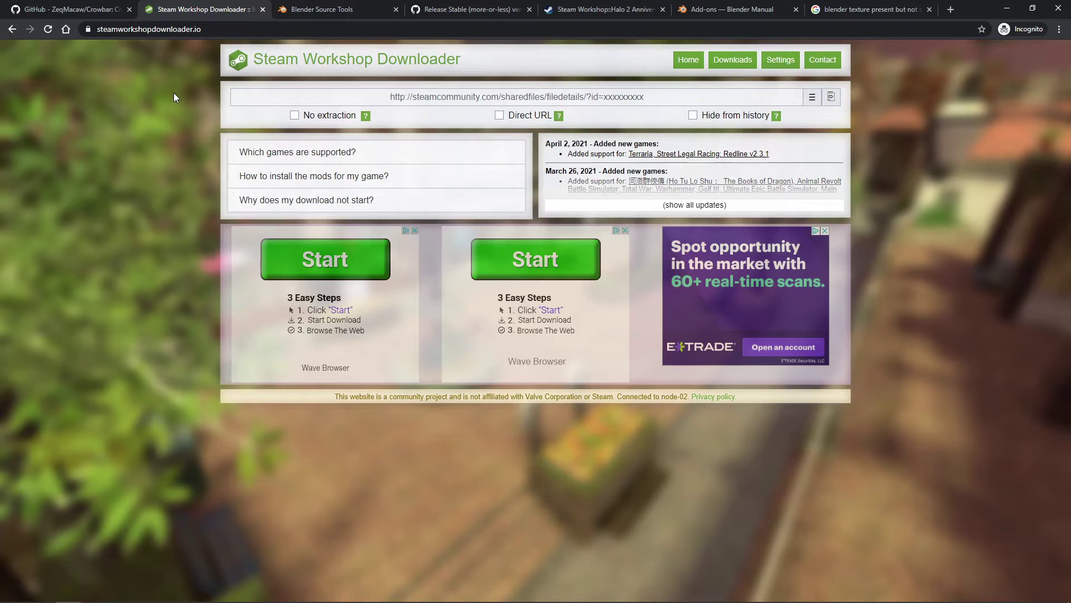
{"action": "key", "text": "ctrl+Tab"}
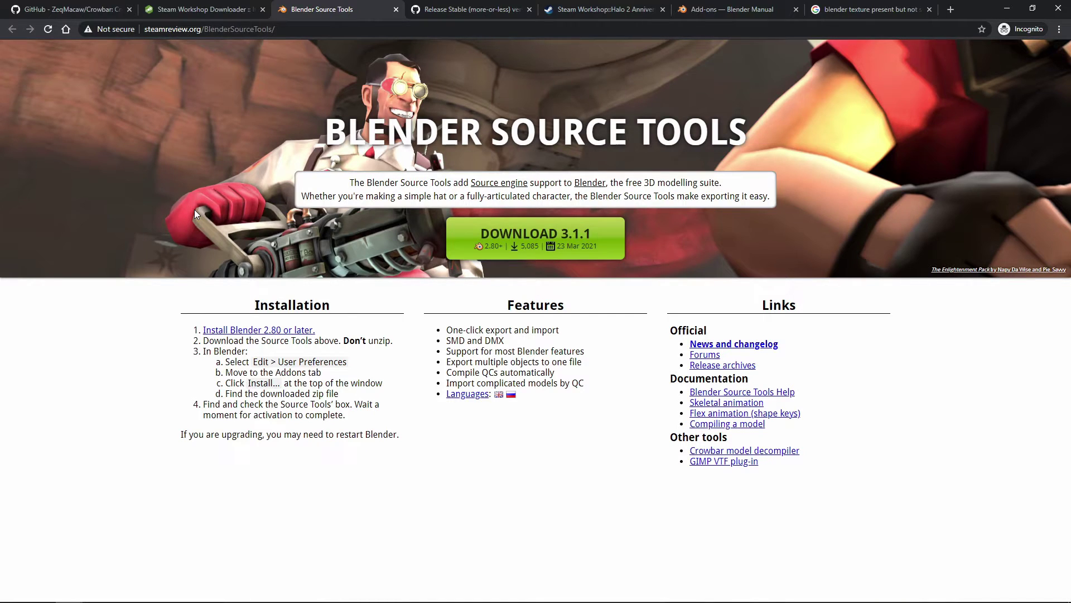
{"action": "left_click", "coordinate": [463, 10]}
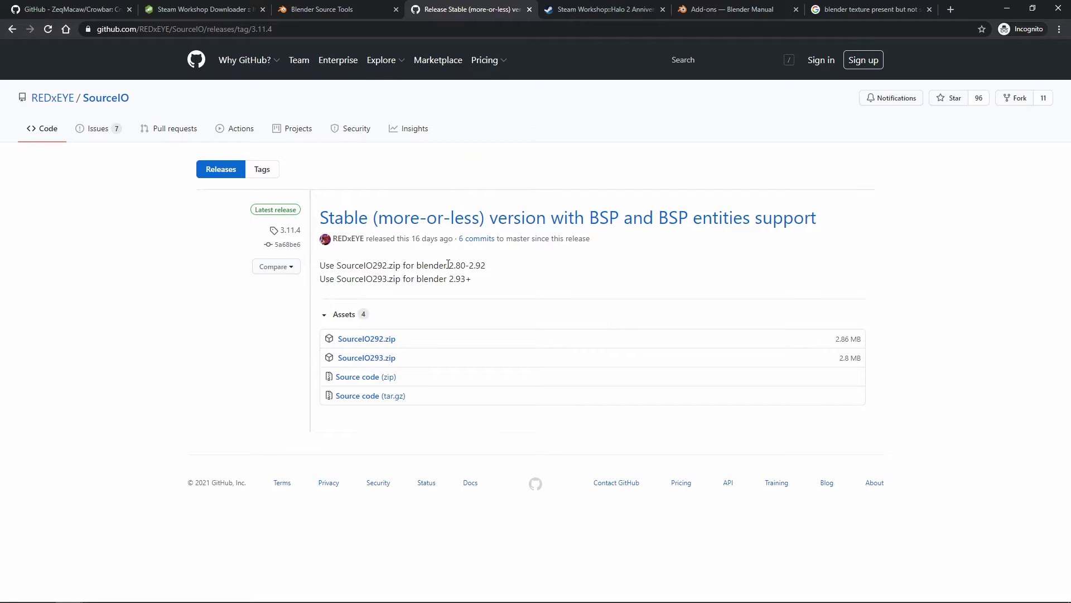
{"action": "left_click_drag", "start_coordinate": [449, 265], "coordinate": [486, 265]}
{"action": "left_click", "coordinate": [612, 13]}
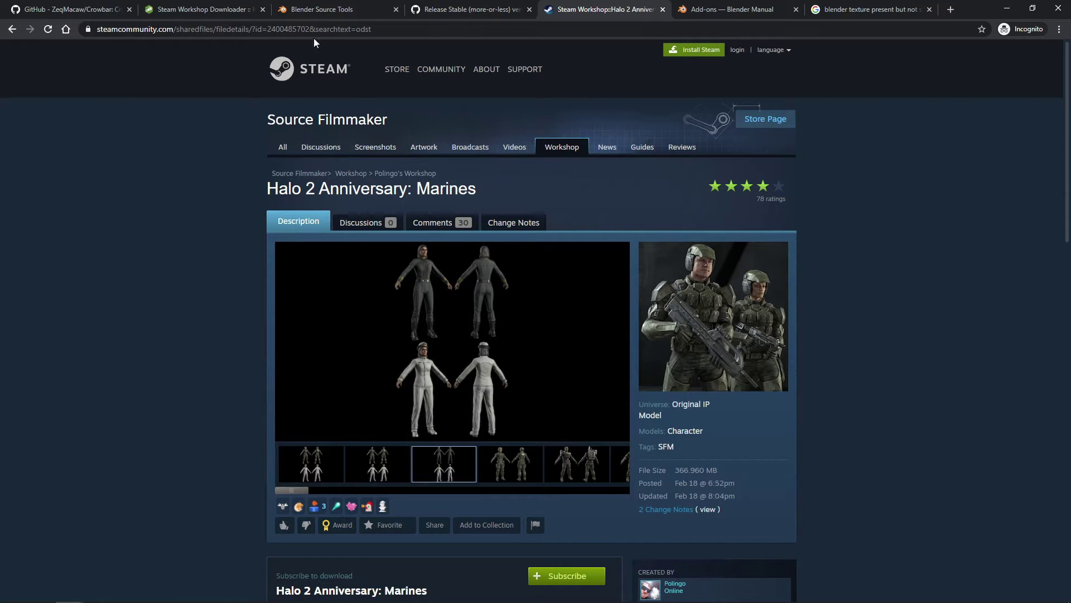
{"action": "left_click", "coordinate": [343, 29]}
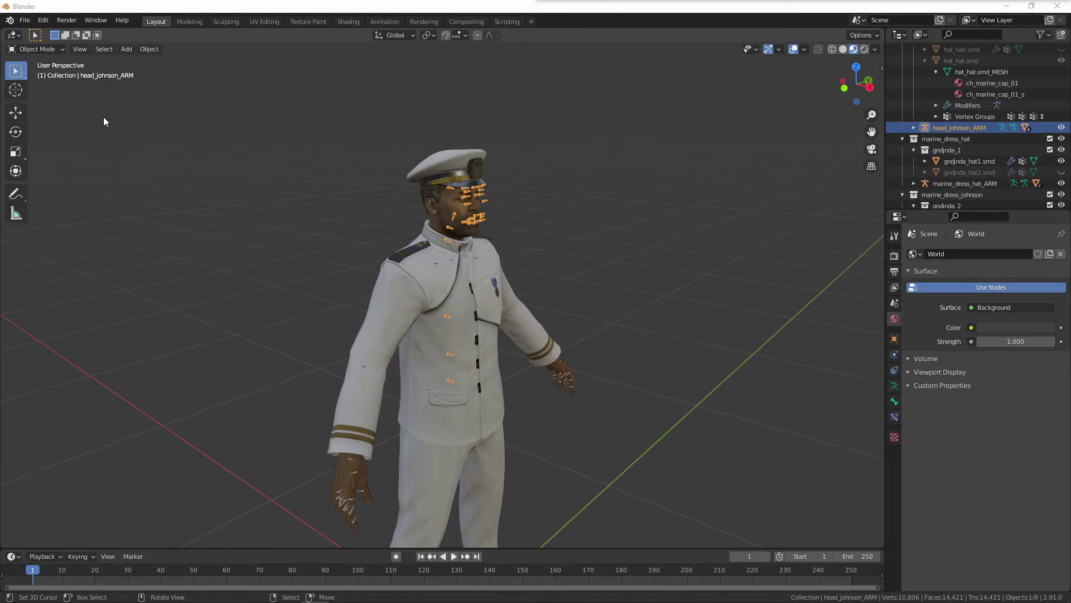
{"action": "left_click", "coordinate": [49, 22]}
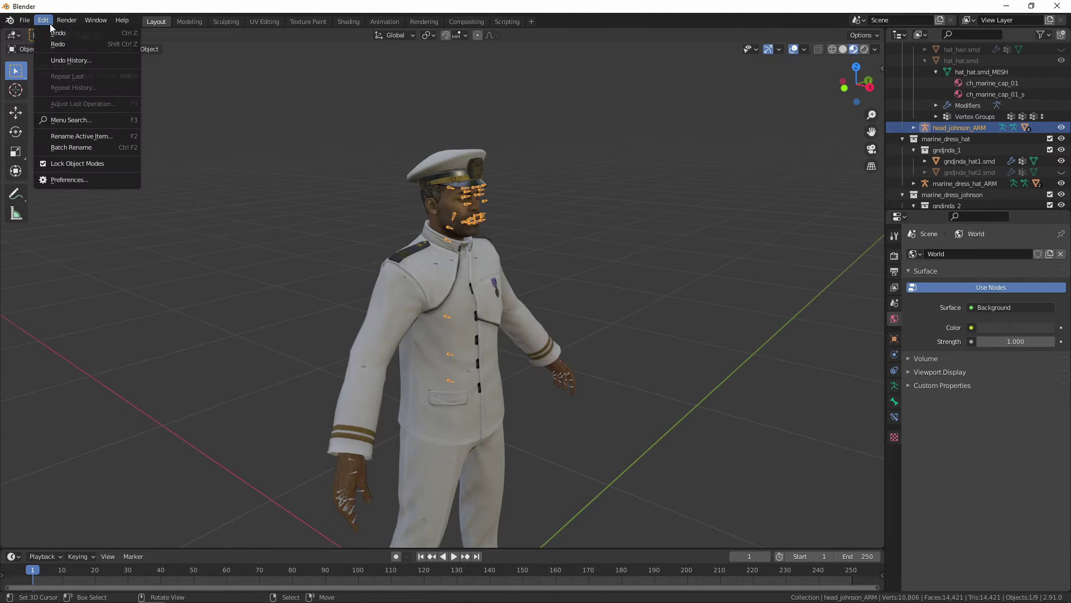
{"action": "left_click", "coordinate": [69, 180]}
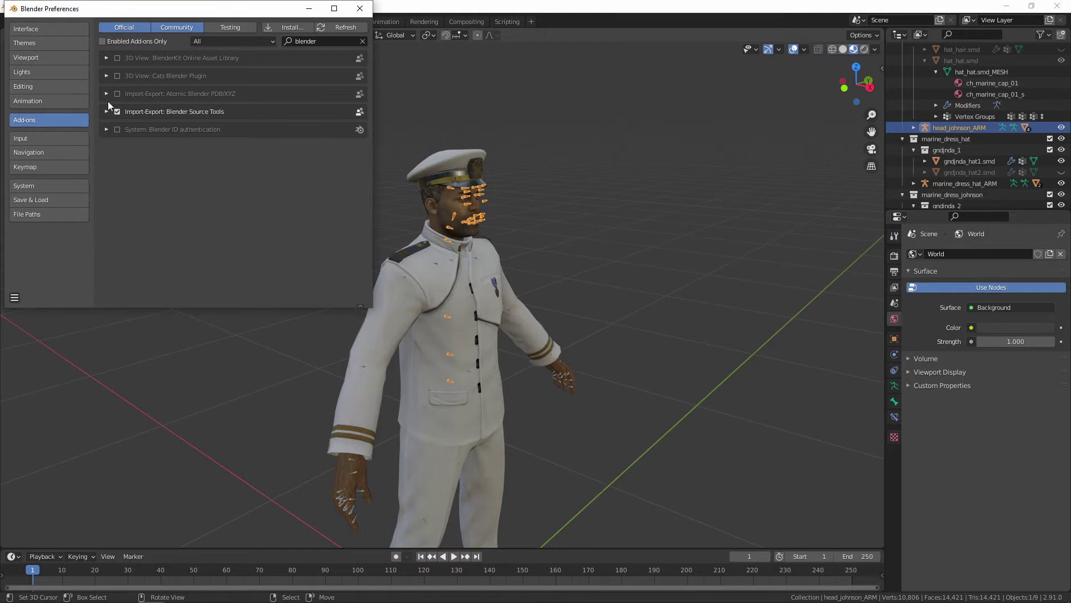
{"action": "left_click", "coordinate": [292, 28]}
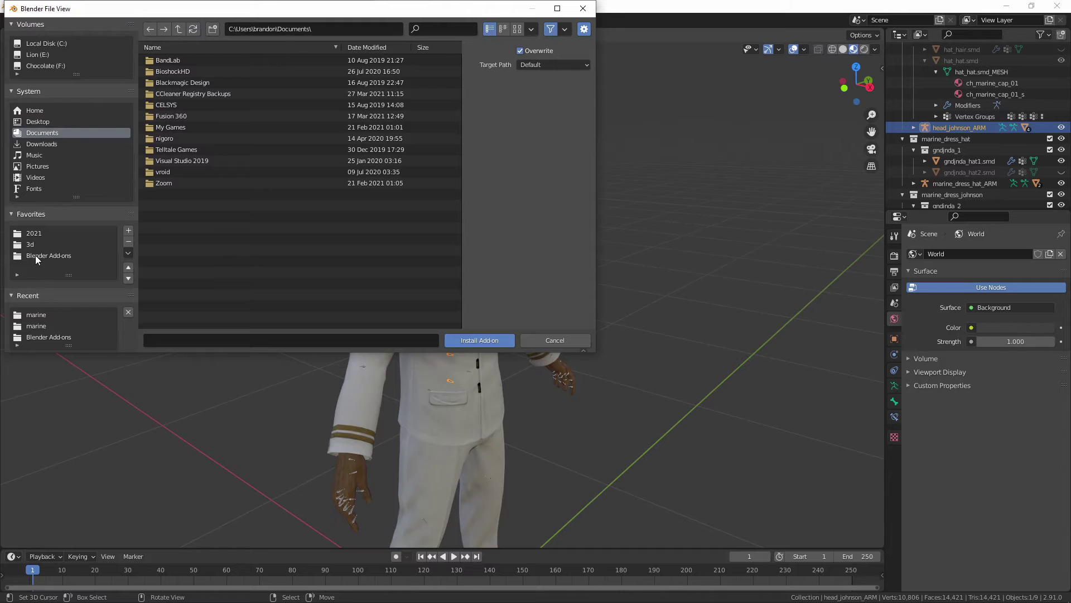
{"action": "left_click", "coordinate": [36, 257]}
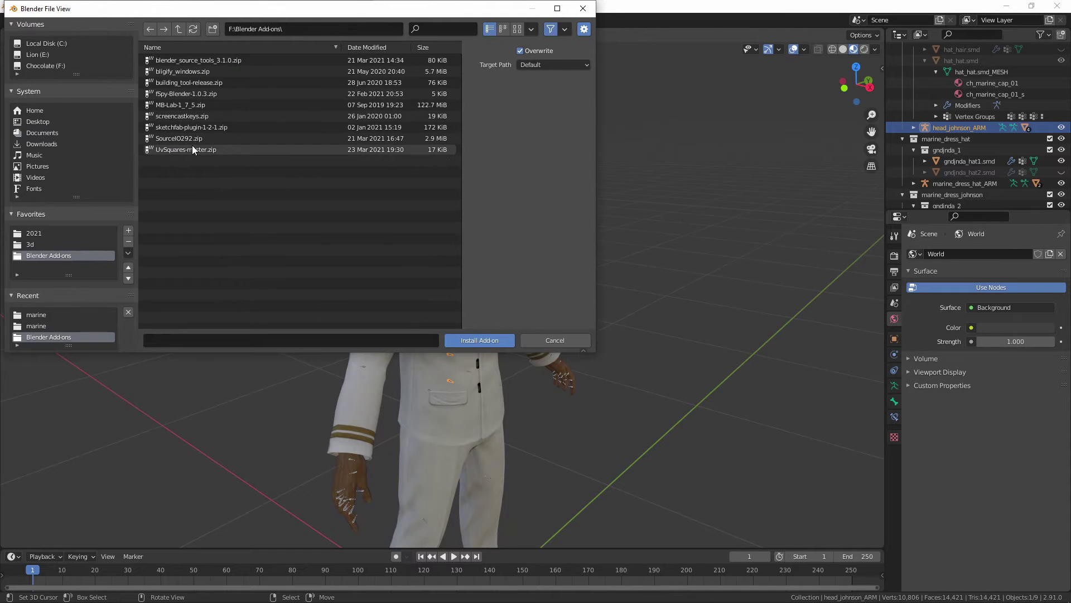
{"action": "left_click", "coordinate": [181, 137]}
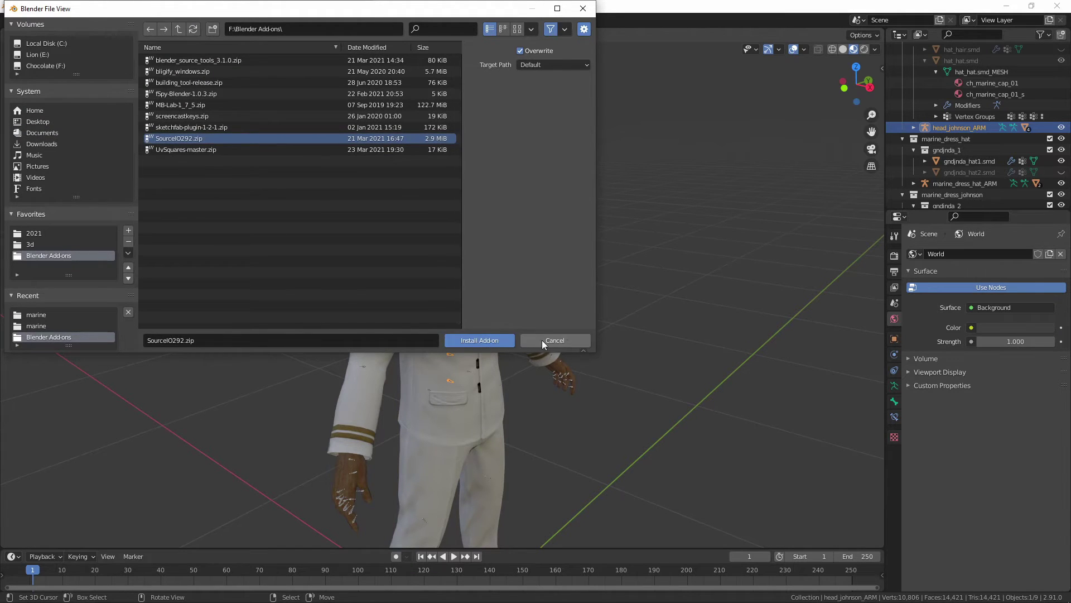
{"action": "left_click", "coordinate": [567, 341]}
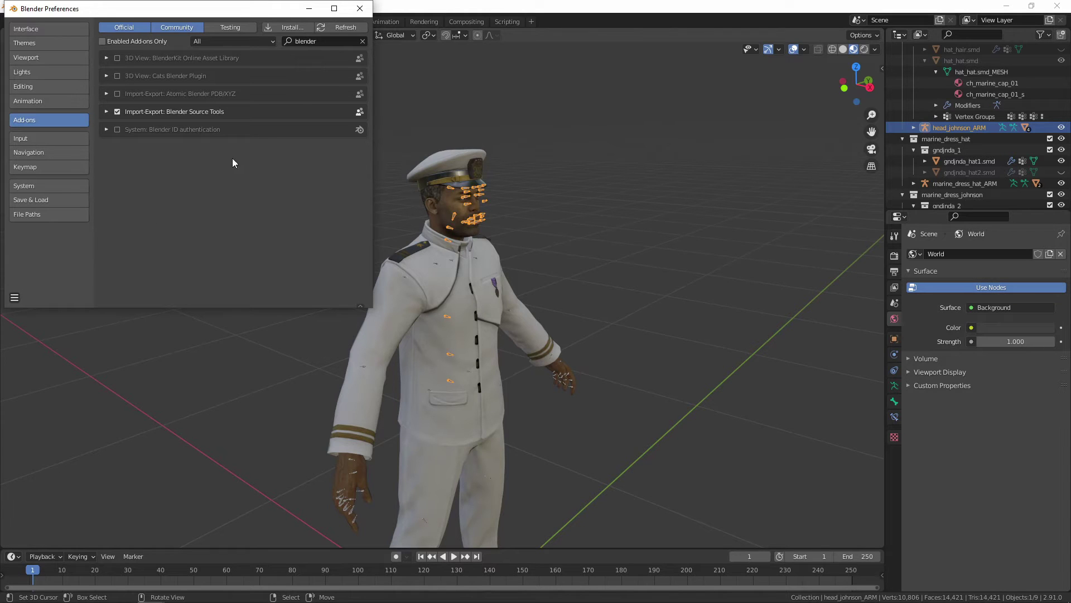
{"action": "left_click", "coordinate": [360, 8]}
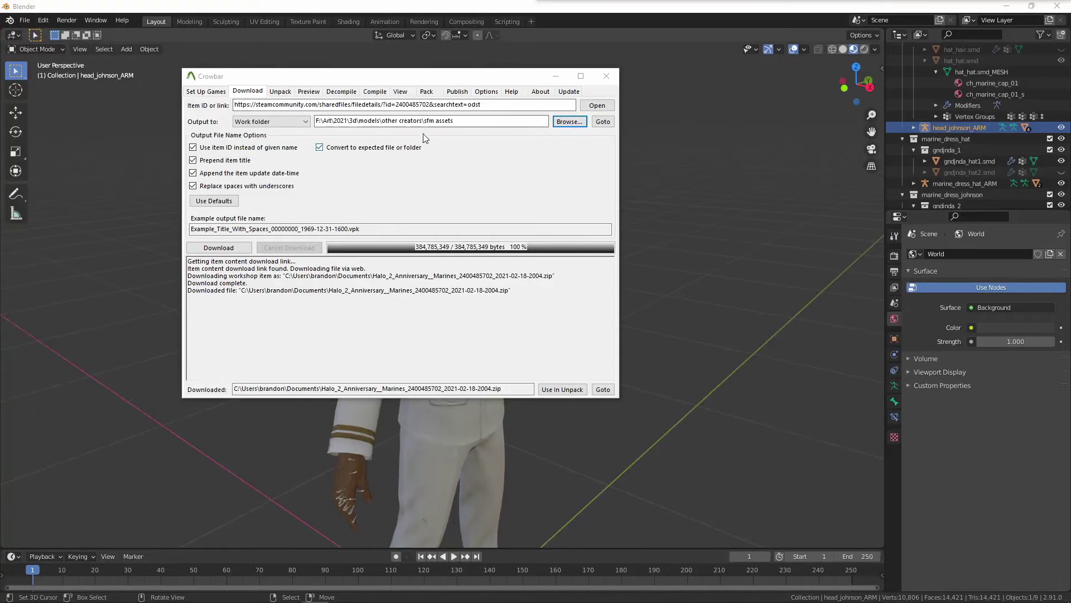
- Switch to Crowbar and examine its download settings, including the workshop item link and the available output folder choices
{"action": "left_click", "coordinate": [429, 79]}
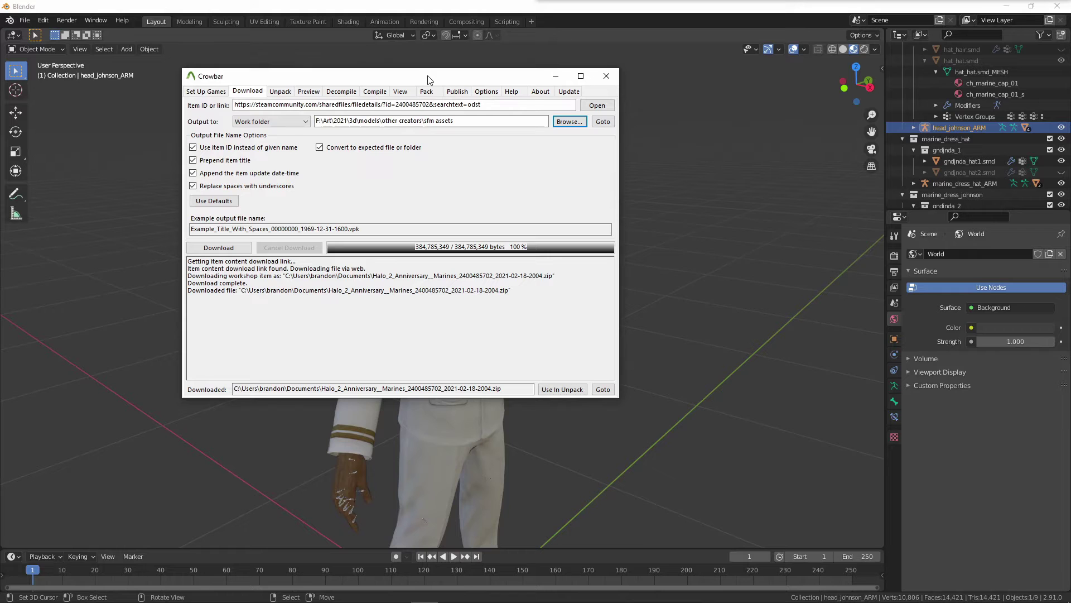
{"action": "left_click", "coordinate": [354, 93]}
{"action": "key", "text": "Right"}
{"action": "key", "text": "Left"}
{"action": "key", "text": "Left"}
{"action": "key", "text": "Left"}
{"action": "key", "text": "Left"}
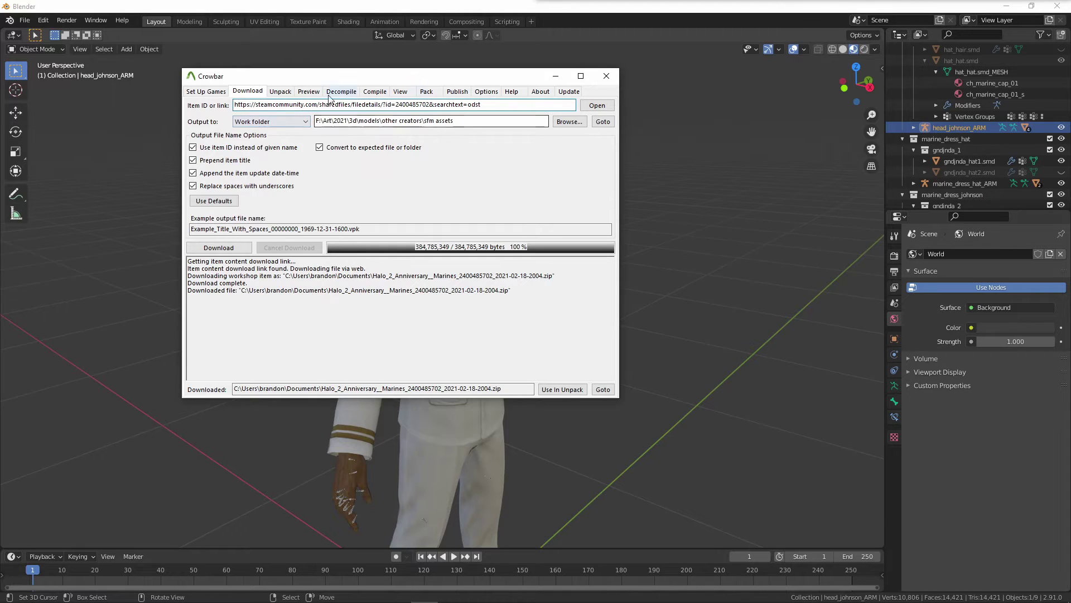
{"action": "left_click", "coordinate": [267, 122]}
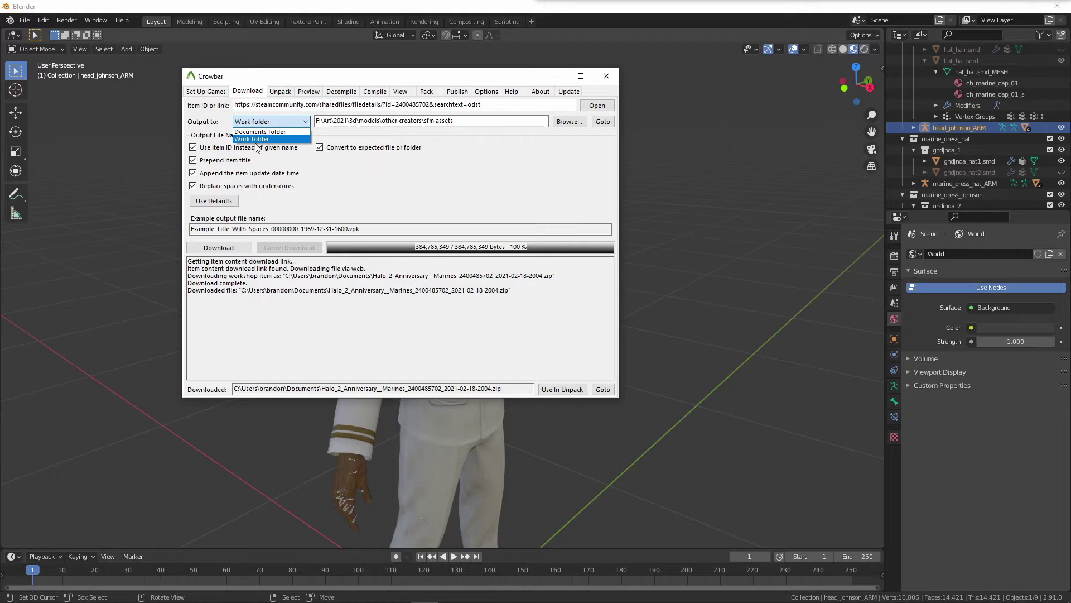
{"action": "left_click", "coordinate": [467, 144]}
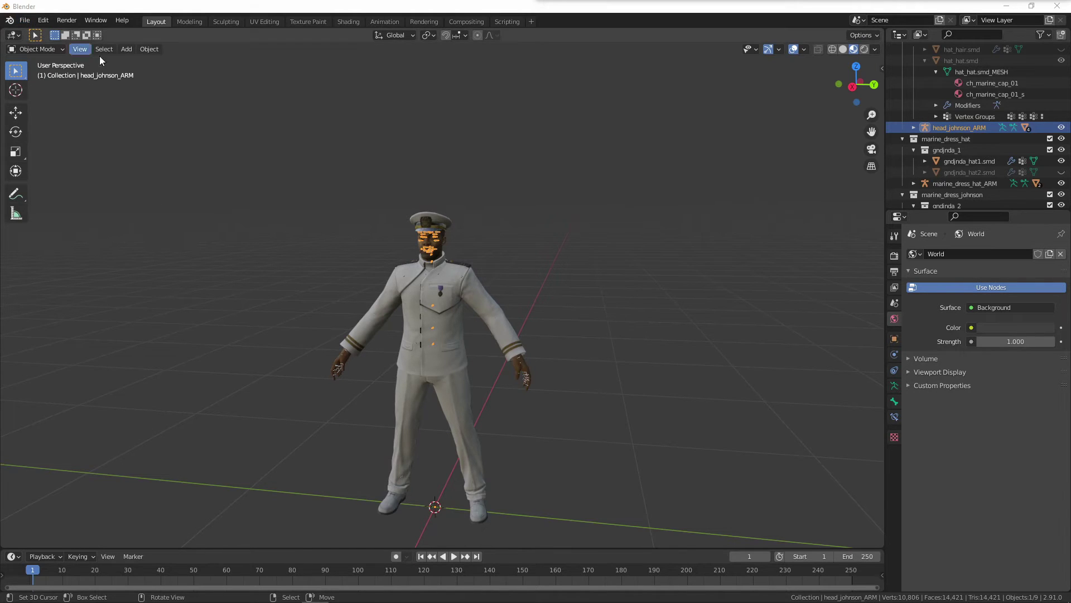
- Switch to Blender and delete the head_johnson, marine_dress_hat and marine_dress_johnson collections together with everything inside them
{"action": "middle_click_drag", "start_coordinate": [400, 365], "coordinate": [457, 369]}
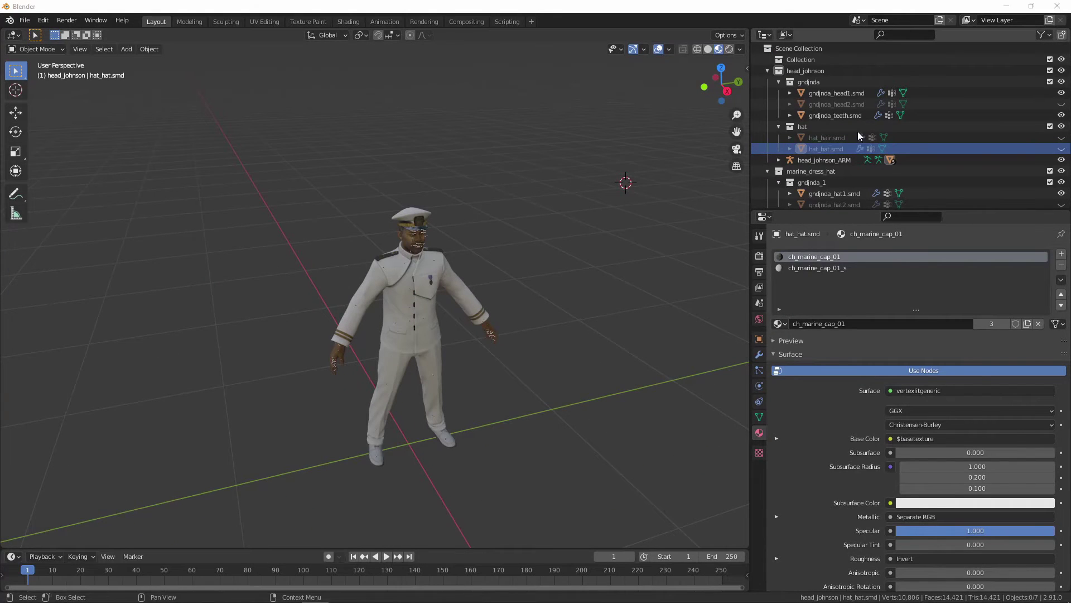
{"action": "left_click", "coordinate": [838, 72]}
{"action": "scroll", "coordinate": [849, 151], "scroll_direction": "down", "scroll_amount": 1}
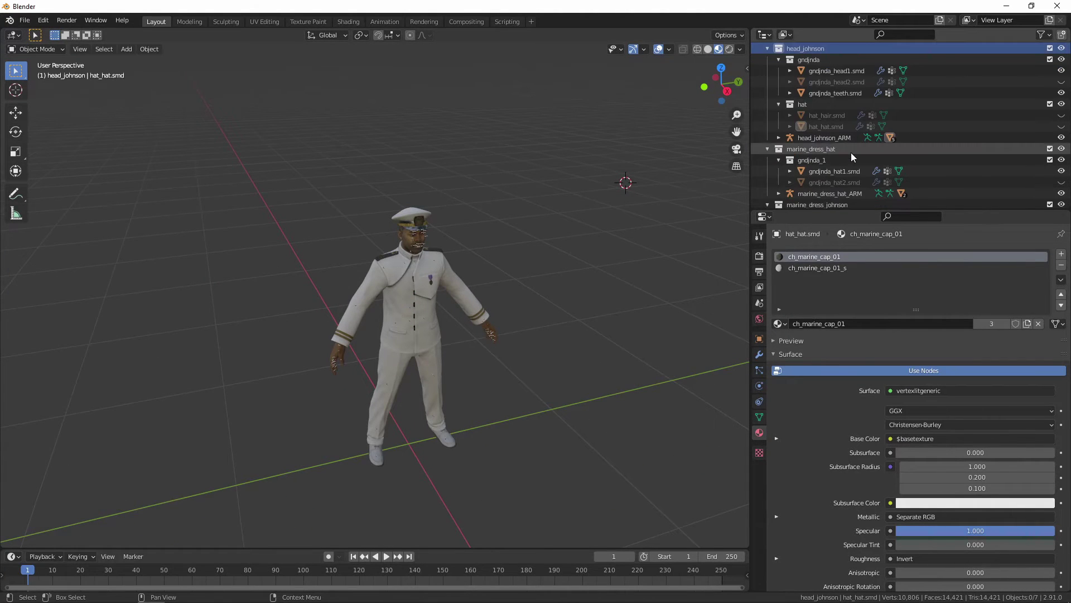
{"action": "scroll", "coordinate": [851, 153], "scroll_direction": "down", "scroll_amount": 3}
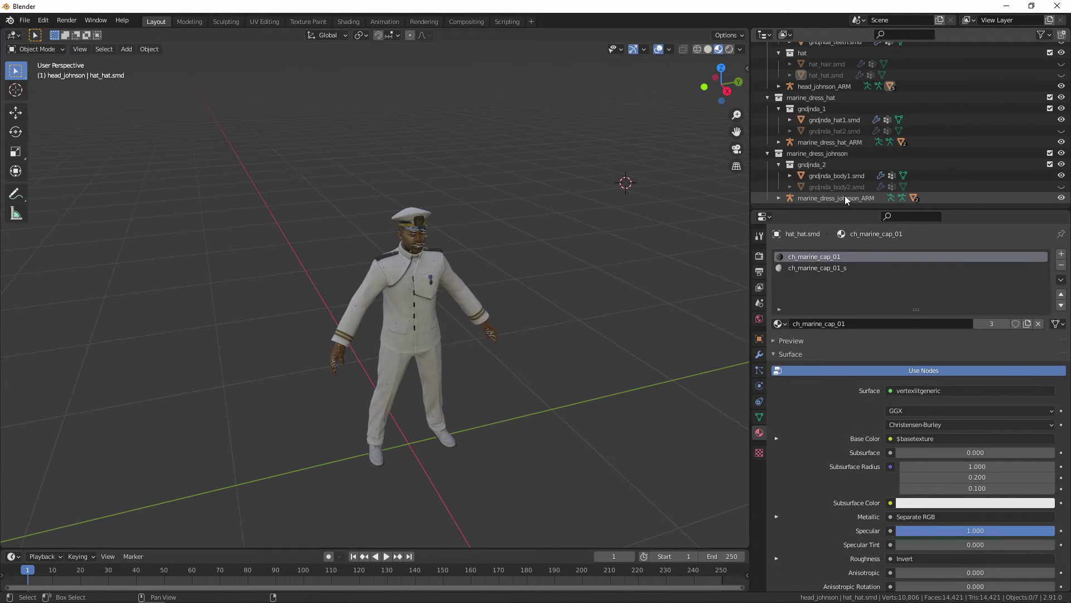
{"action": "key", "text": "a"}
{"action": "scroll", "coordinate": [839, 151], "scroll_direction": "up", "scroll_amount": 5}
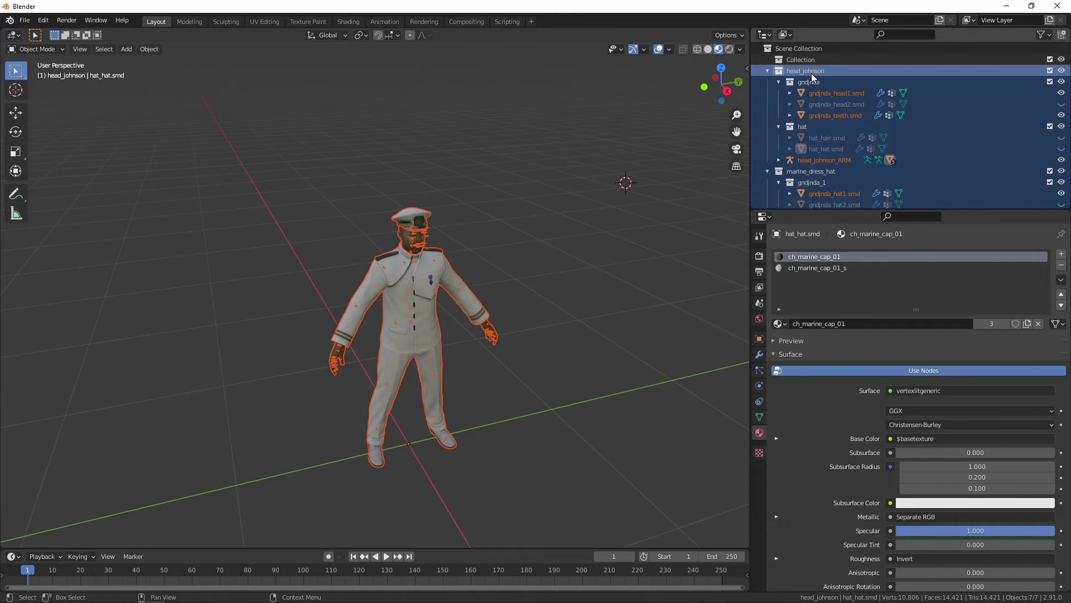
{"action": "right_click", "coordinate": [811, 73]}
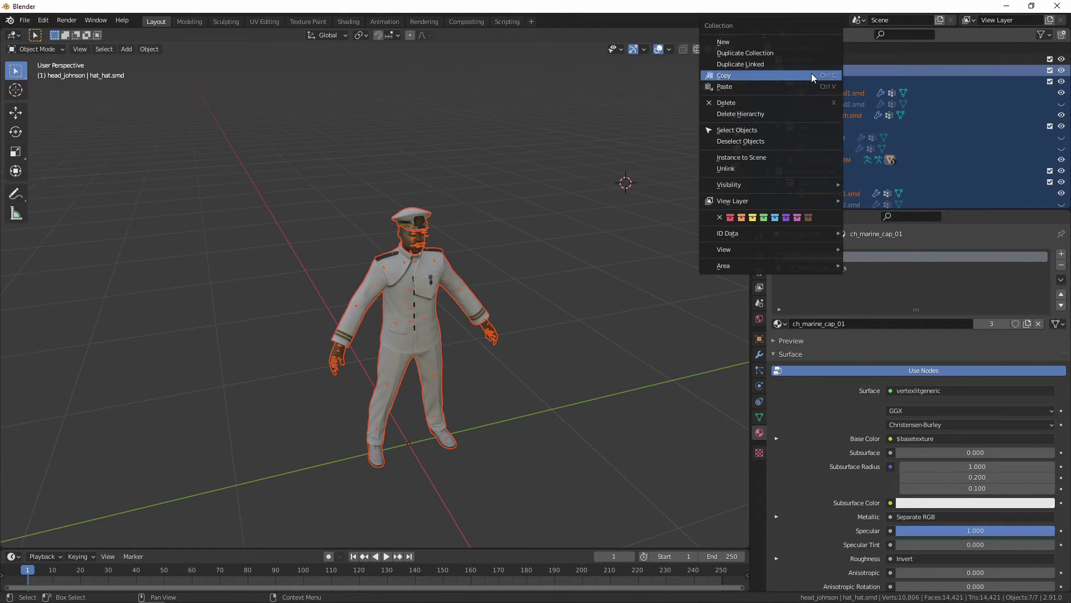
{"action": "left_click", "coordinate": [779, 114]}
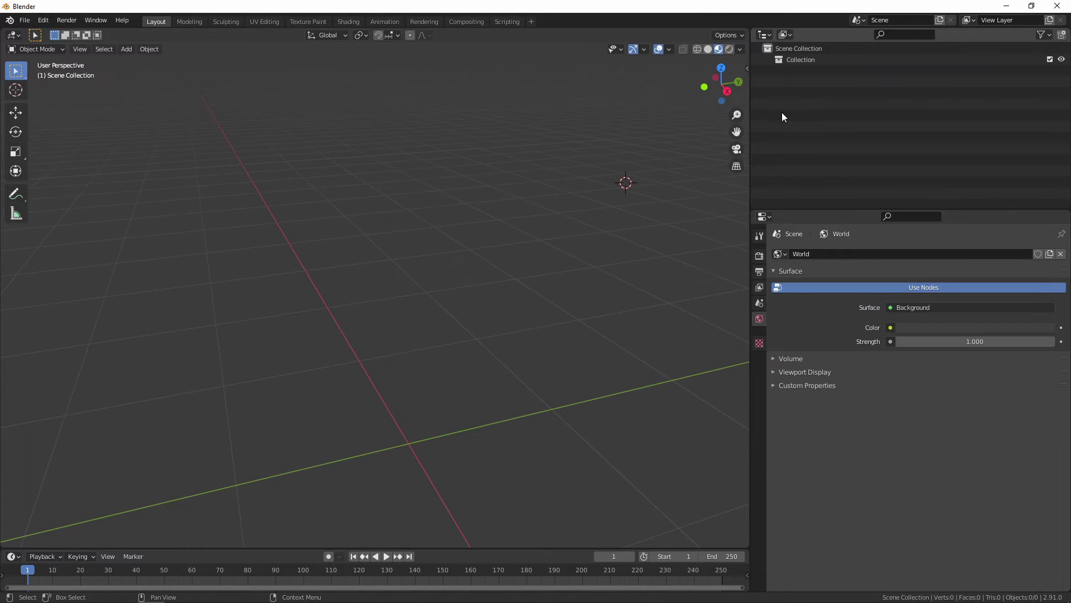
- Import head_johnson.mdl, marine_dress_hat.mdl and marine_dress_johnson.mdl together from the marine folder as Source models
{"action": "left_click", "coordinate": [24, 20]}
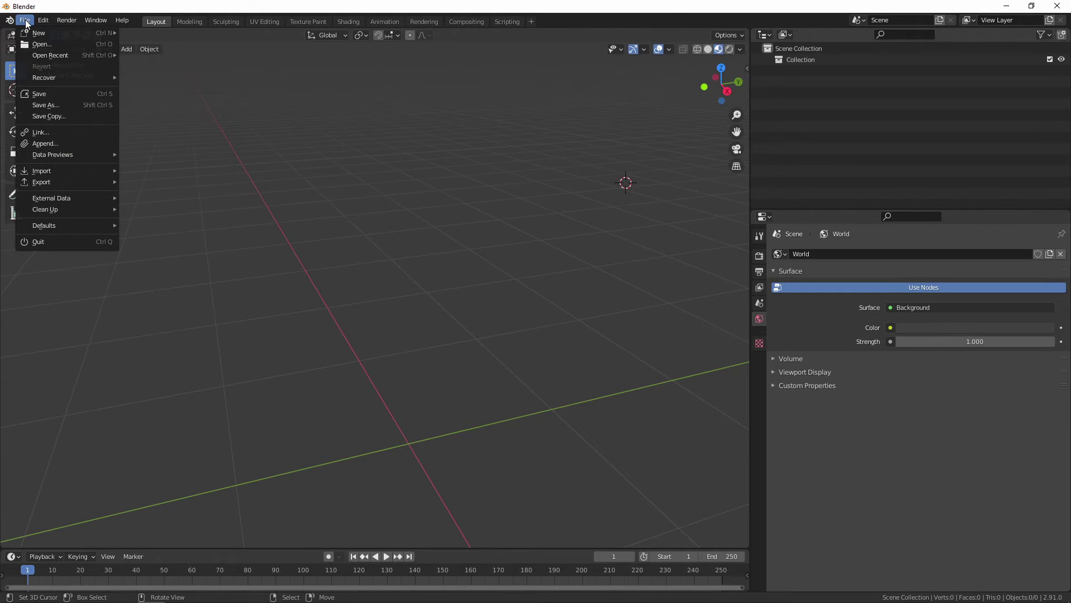
{"action": "mouse_move", "coordinate": [67, 171]}
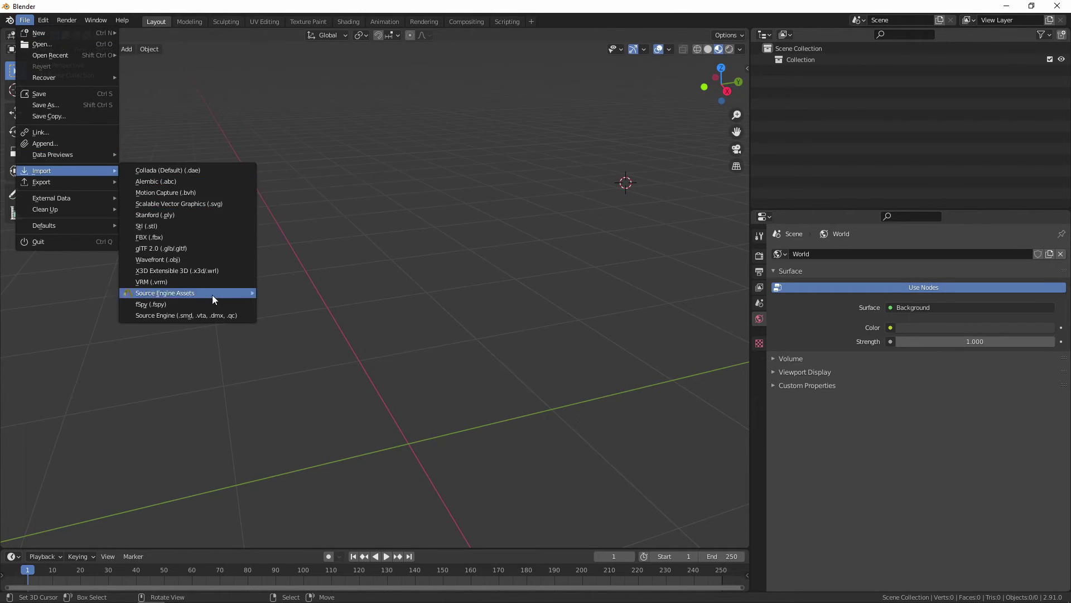
{"action": "mouse_move", "coordinate": [219, 293]}
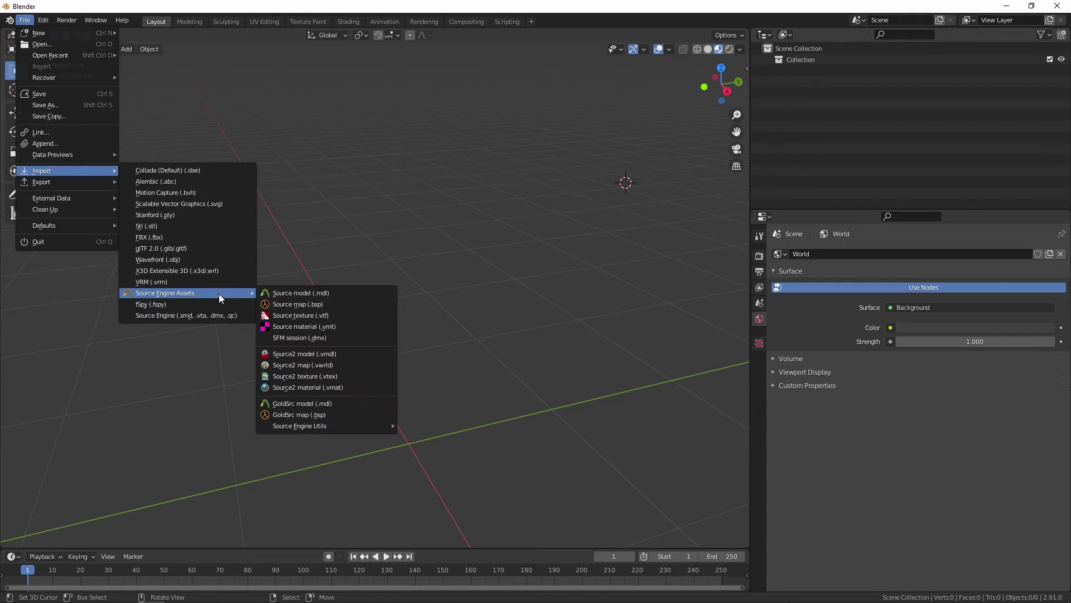
{"action": "left_click", "coordinate": [330, 293]}
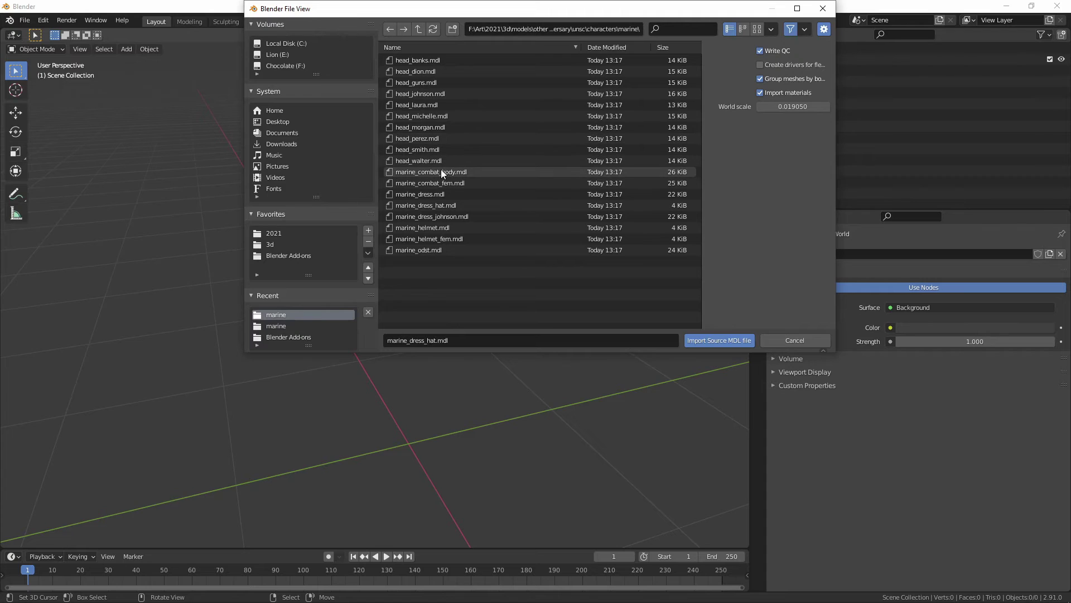
{"action": "left_click", "coordinate": [439, 94]}
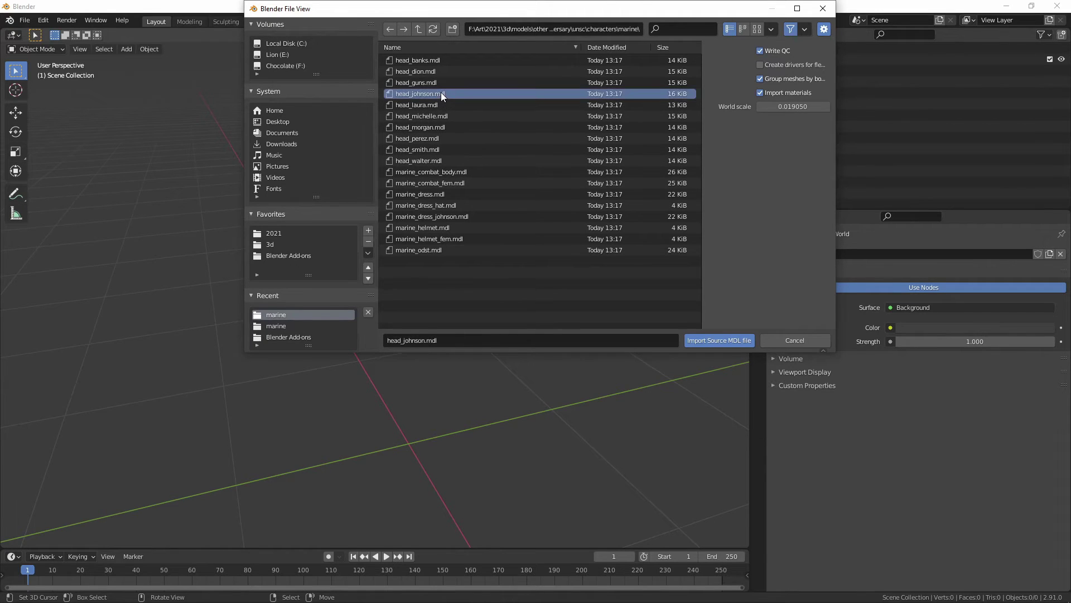
{"action": "left_click", "coordinate": [460, 206], "text": "ctrl"}
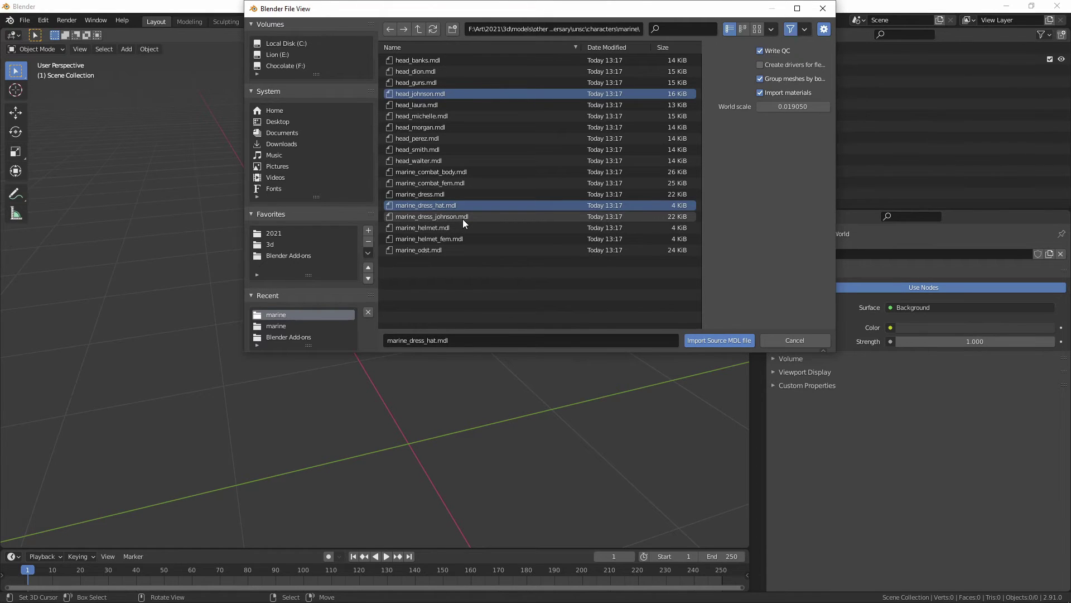
{"action": "left_click", "coordinate": [464, 218], "text": "ctrl"}
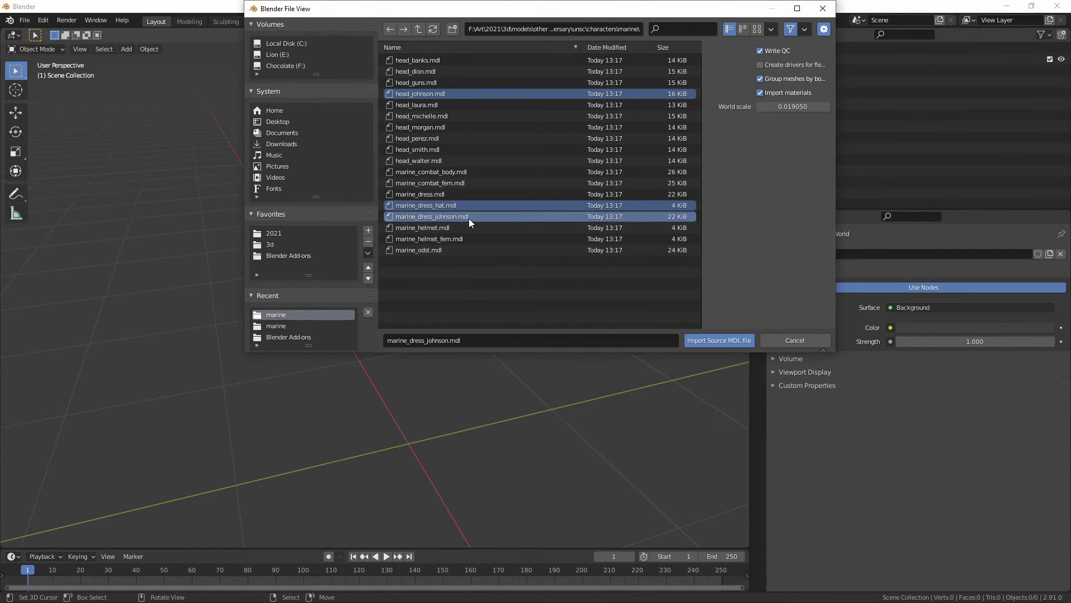
{"action": "left_click", "coordinate": [710, 340]}
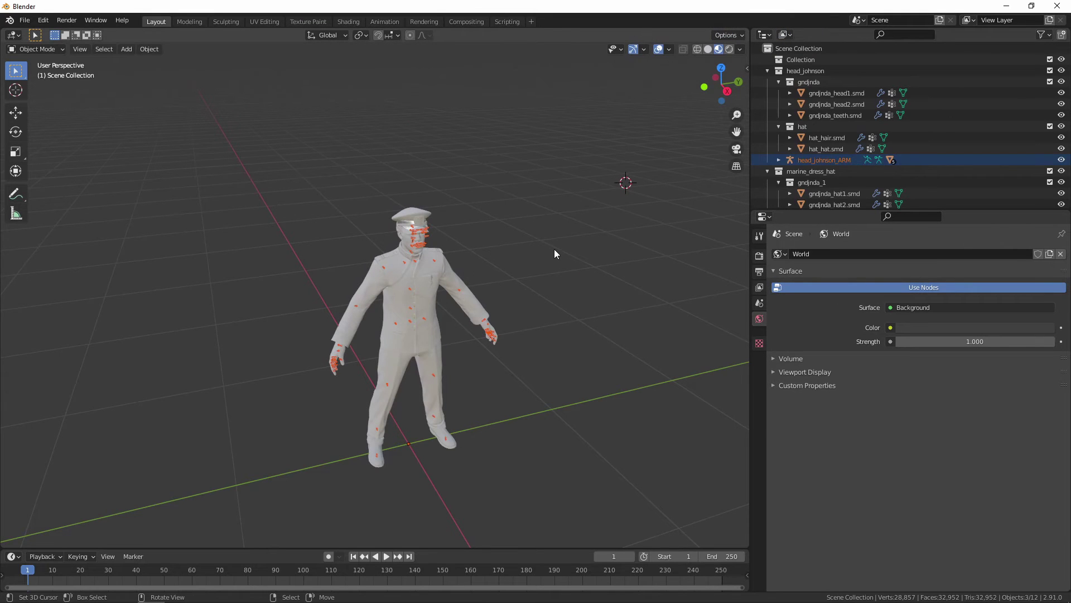
- Inspect the imported marine and toggle the visibility of gndjnda_hat2.smd to compare the two overlapping hat meshes
{"action": "scroll", "coordinate": [511, 245], "scroll_direction": "up", "scroll_amount": 6}
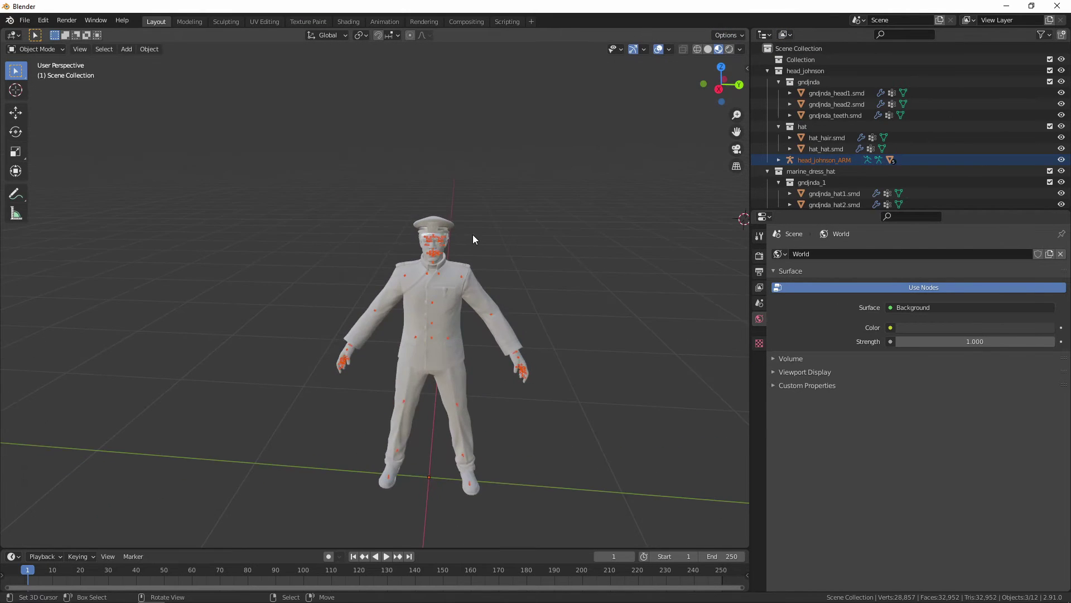
{"action": "middle_click_drag", "start_coordinate": [477, 258], "coordinate": [428, 256]}
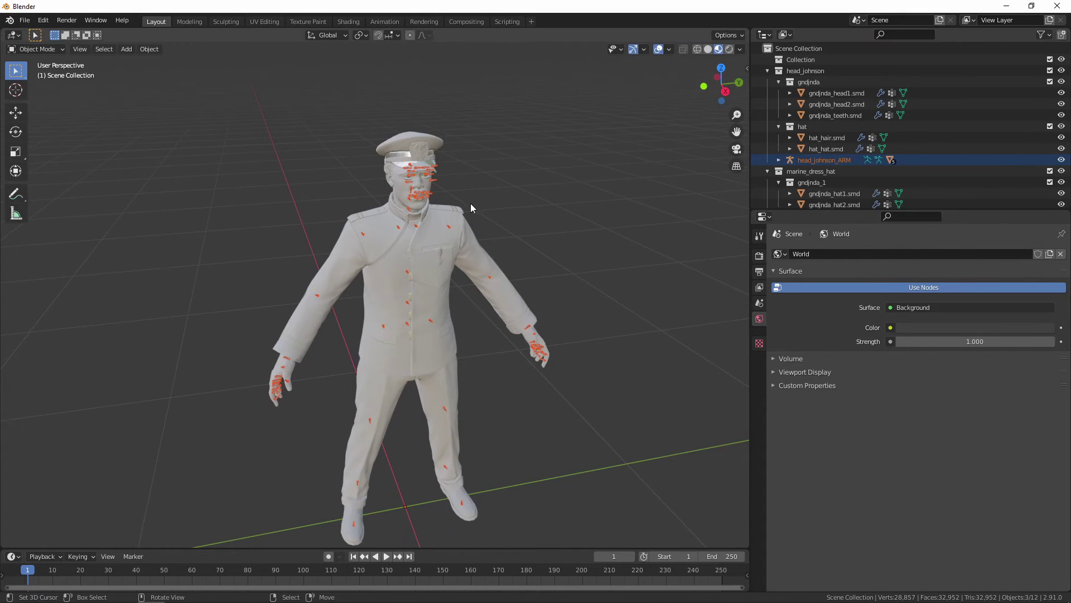
{"action": "middle_click_drag", "start_coordinate": [416, 206], "coordinate": [434, 225]}
{"action": "scroll", "coordinate": [456, 294], "scroll_direction": "down", "scroll_amount": 1}
{"action": "scroll", "coordinate": [456, 295], "scroll_direction": "up", "scroll_amount": 1}
{"action": "scroll", "coordinate": [867, 152], "scroll_direction": "down", "scroll_amount": 1}
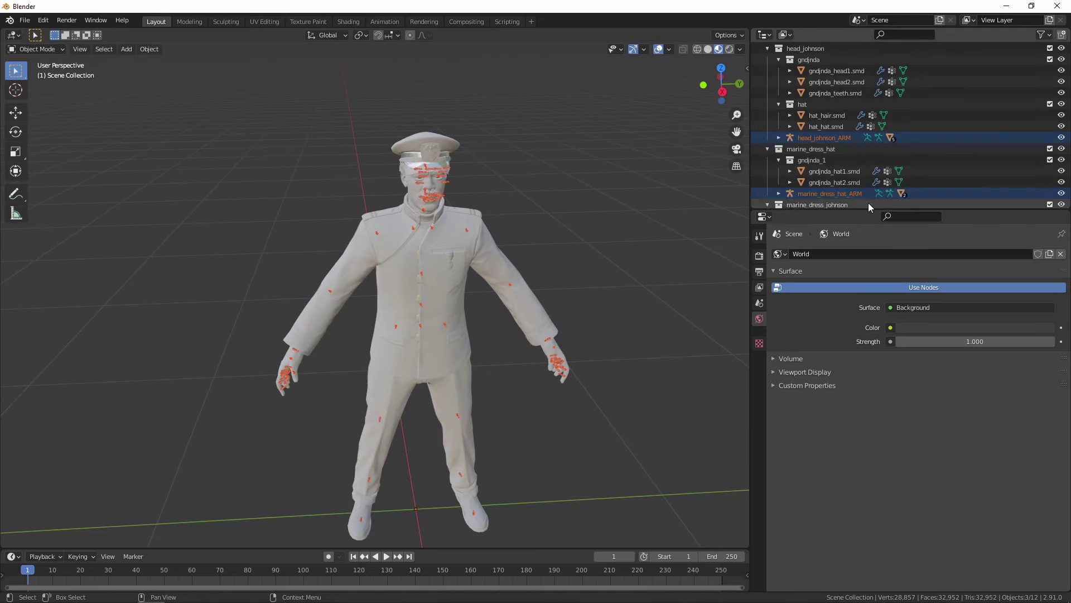
{"action": "scroll", "coordinate": [870, 148], "scroll_direction": "down", "scroll_amount": 2}
{"action": "left_click", "coordinate": [1061, 137]}
{"action": "left_click", "coordinate": [1063, 140]}
{"action": "left_click", "coordinate": [1063, 140]}
{"action": "left_click", "coordinate": [1063, 141]}
{"action": "left_click", "coordinate": [1063, 140]}
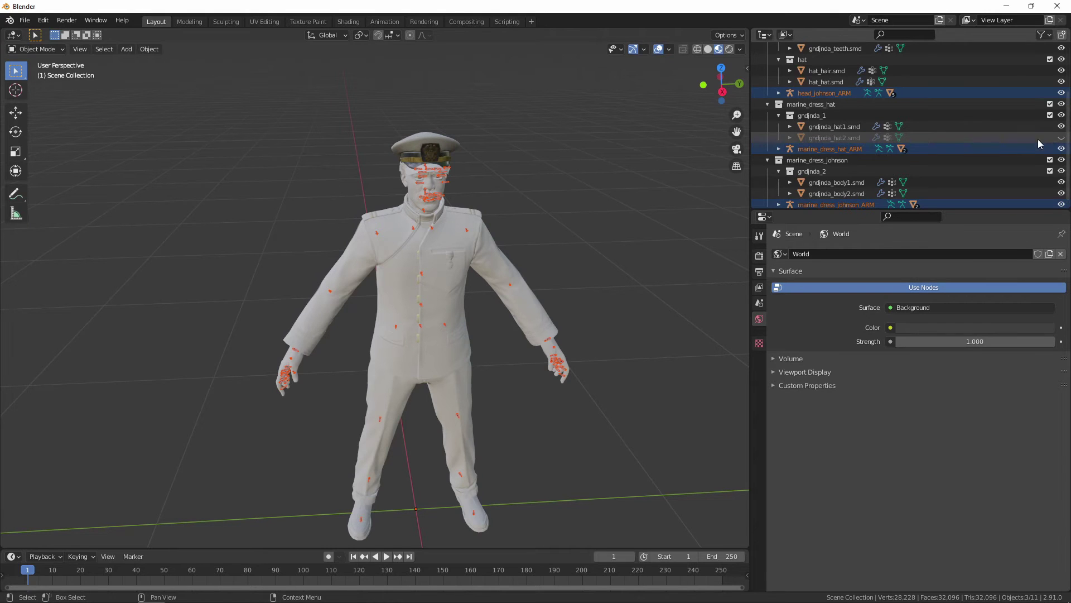
{"action": "left_click", "coordinate": [1062, 140]}
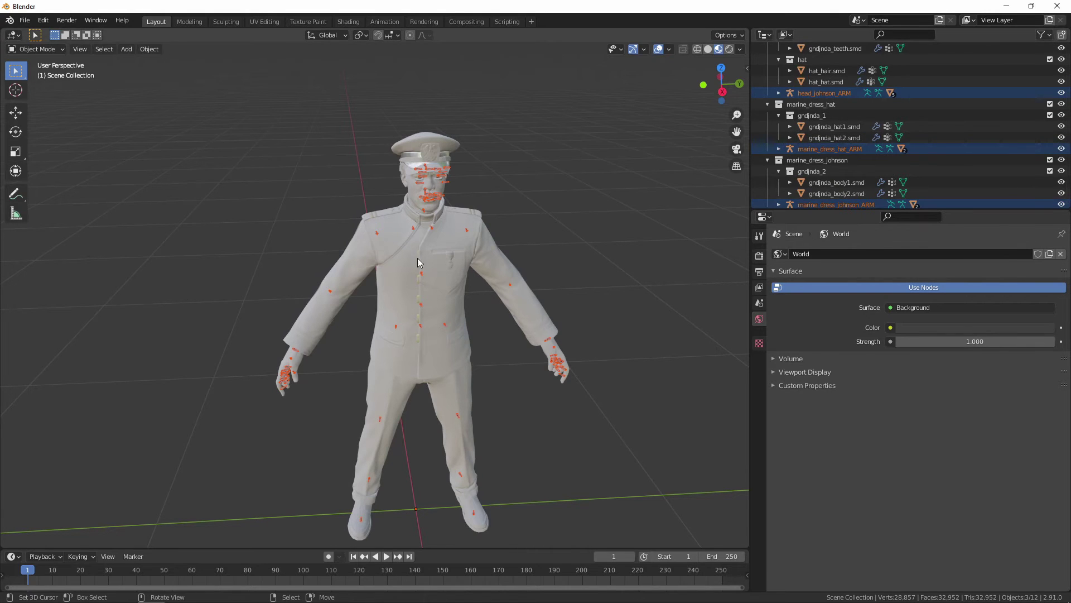
- Show the render visibility toggles in the outliner and hide gndjnda_hat2.smd in both the viewport and renders
{"action": "middle_click_drag", "start_coordinate": [574, 219], "coordinate": [413, 259]}
{"action": "scroll", "coordinate": [400, 193], "scroll_direction": "up", "scroll_amount": 3}
{"action": "scroll", "coordinate": [461, 181], "scroll_direction": "down", "scroll_amount": 3}
{"action": "middle_click_drag", "start_coordinate": [461, 181], "coordinate": [564, 180]}
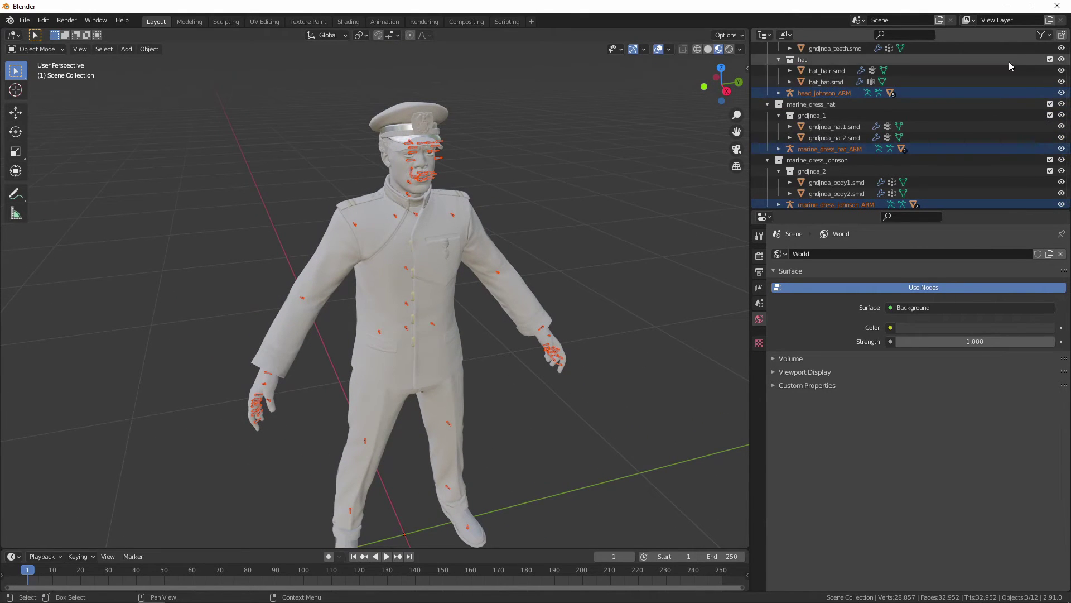
{"action": "left_click", "coordinate": [1045, 35]}
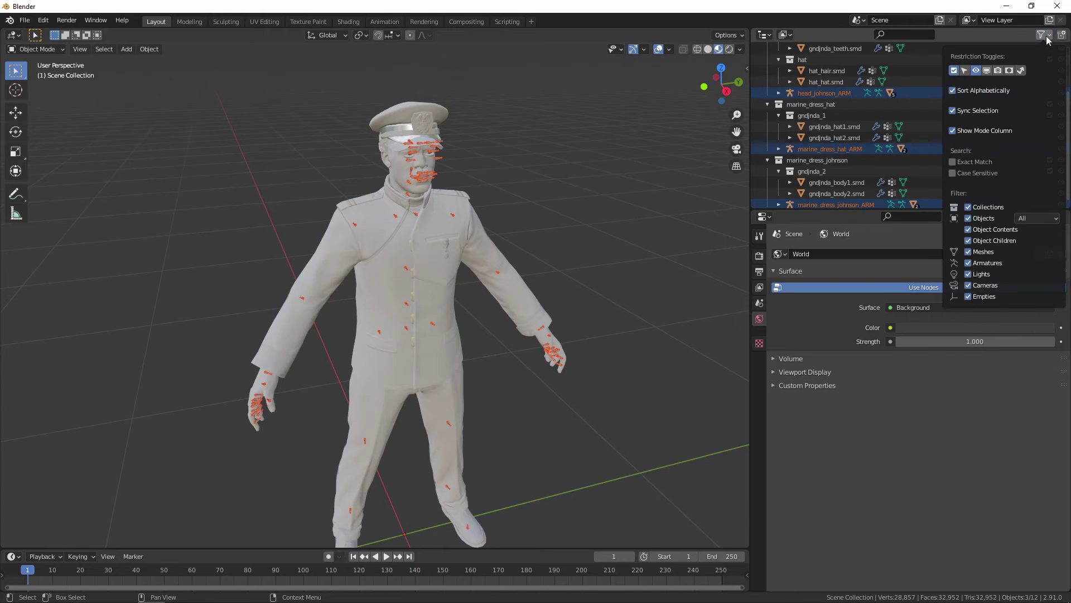
{"action": "left_click", "coordinate": [998, 71]}
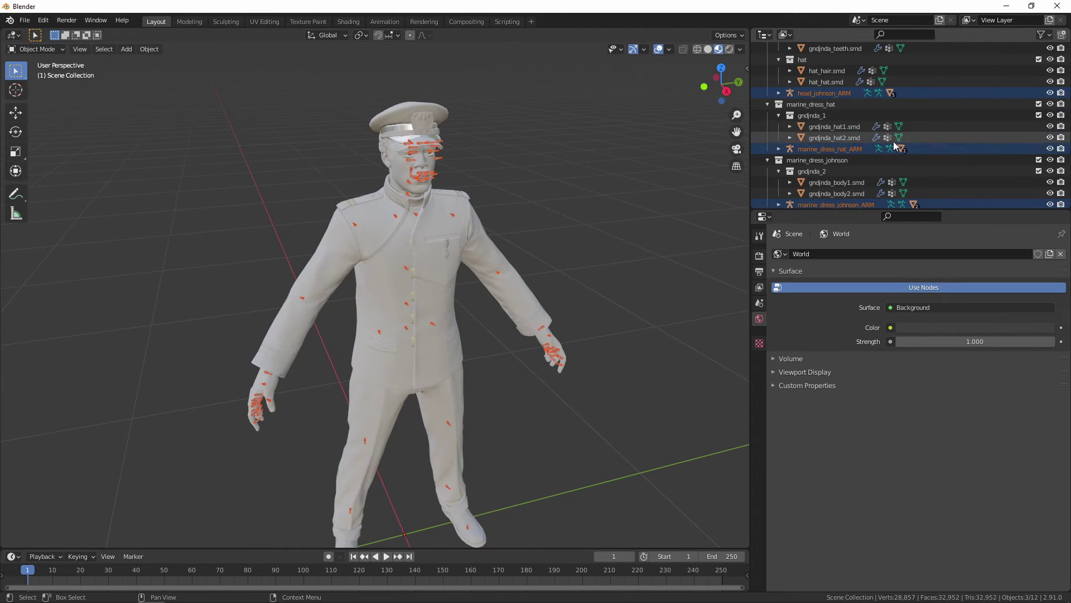
{"action": "left_click", "coordinate": [1050, 138]}
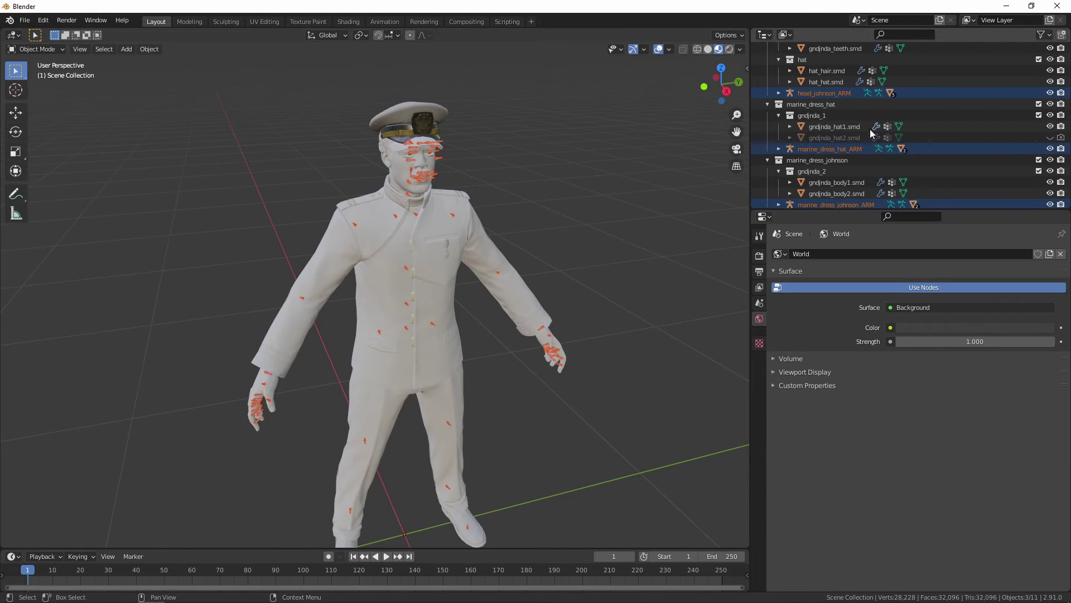
- Hide the duplicate meshes hat_hair.smd, hat_hat.smd and gndjnda_head2.smd in both the viewport and renders
{"action": "middle_click_drag", "start_coordinate": [375, 172], "coordinate": [499, 186]}
{"action": "scroll", "coordinate": [948, 125], "scroll_direction": "up", "scroll_amount": 3}
{"action": "left_click_drag", "start_coordinate": [1050, 115], "coordinate": [1050, 126]}
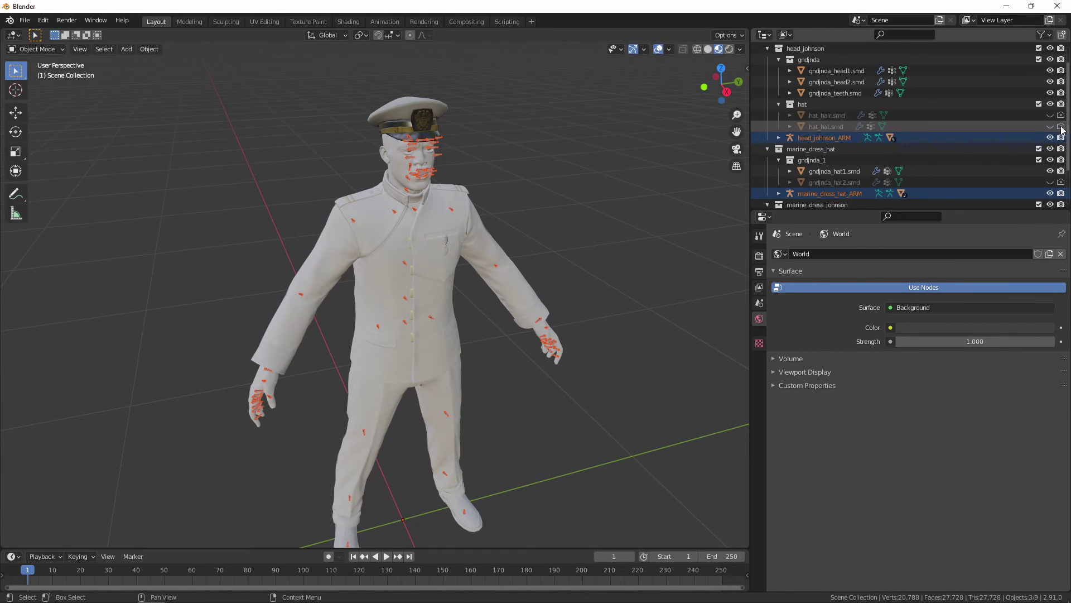
{"action": "left_click", "coordinate": [1050, 81]}
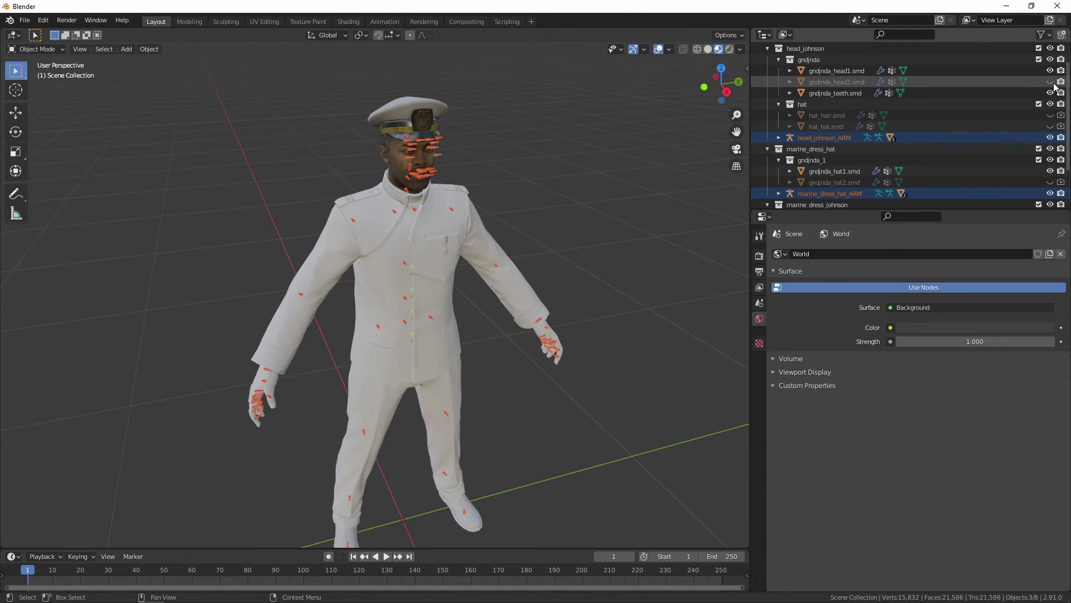
- Hide gndjnda_body2.smd in both the viewport and renders
{"action": "scroll", "coordinate": [437, 148], "scroll_direction": "up", "scroll_amount": 2}
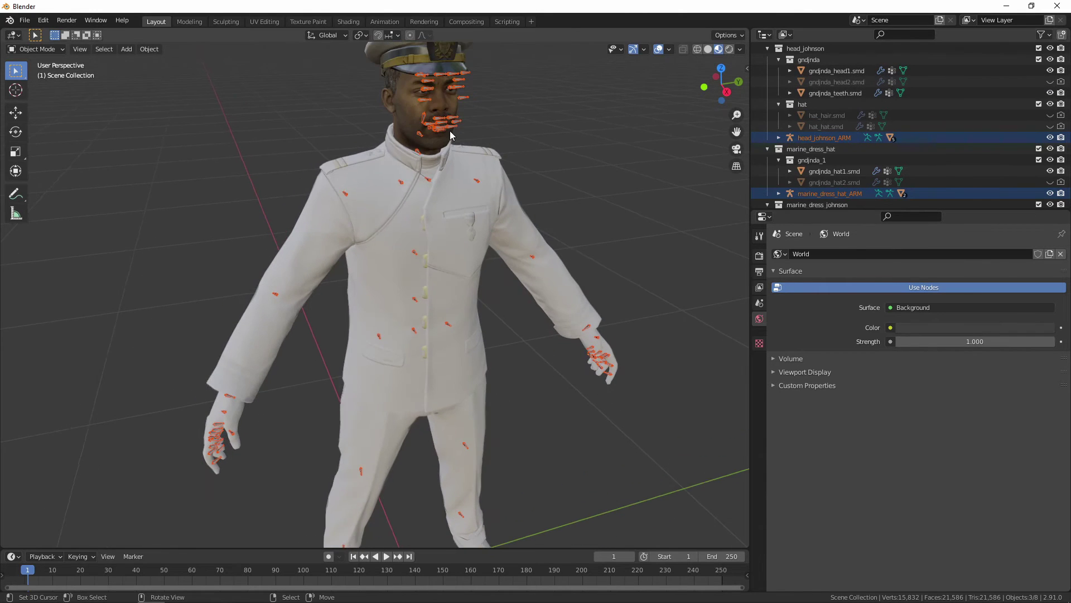
{"action": "scroll", "coordinate": [995, 127], "scroll_direction": "down", "scroll_amount": 3}
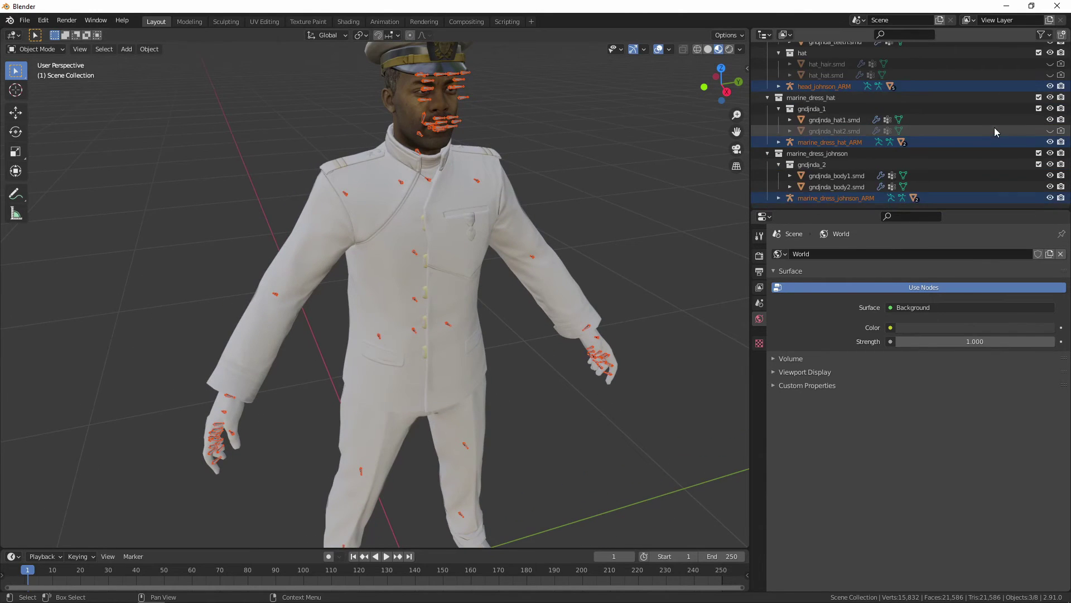
{"action": "left_click", "coordinate": [1050, 186]}
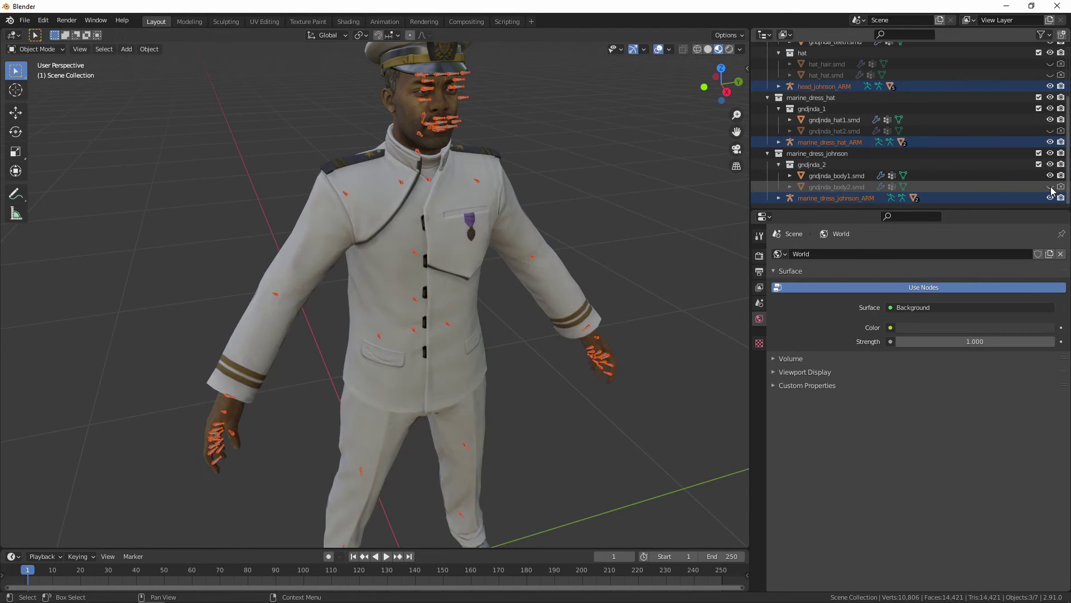
{"action": "scroll", "coordinate": [544, 175], "scroll_direction": "down", "scroll_amount": 4}
{"action": "middle_click_drag", "start_coordinate": [503, 209], "coordinate": [464, 322]}
{"action": "scroll", "coordinate": [472, 252], "scroll_direction": "up", "scroll_amount": 3}
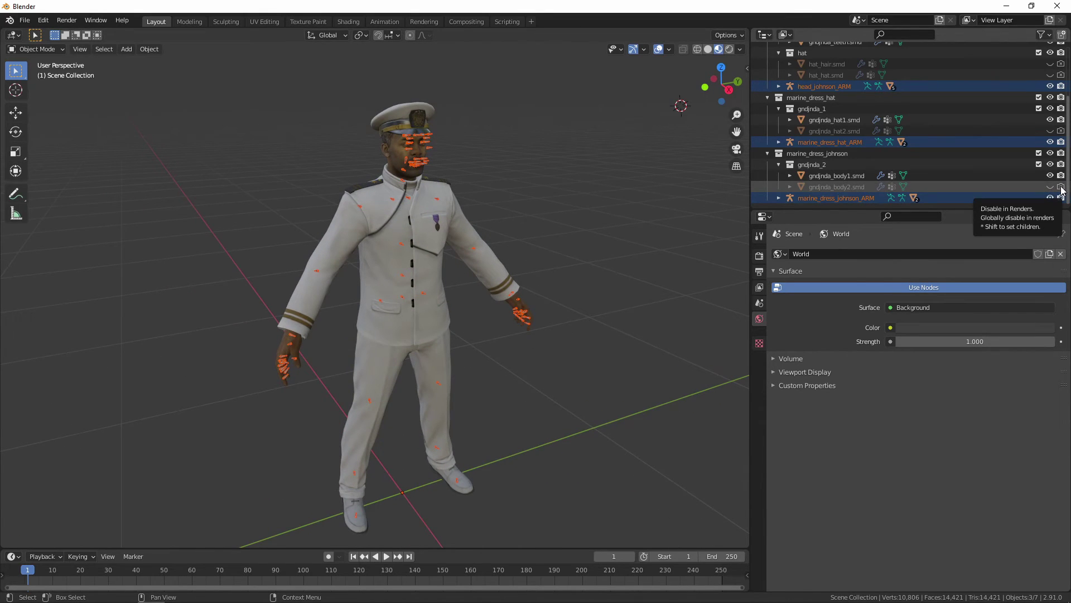
- Inspect the textured marine from several angles, checking the uniform, face and the separate head armature
{"action": "middle_click_drag", "start_coordinate": [447, 244], "coordinate": [539, 248]}
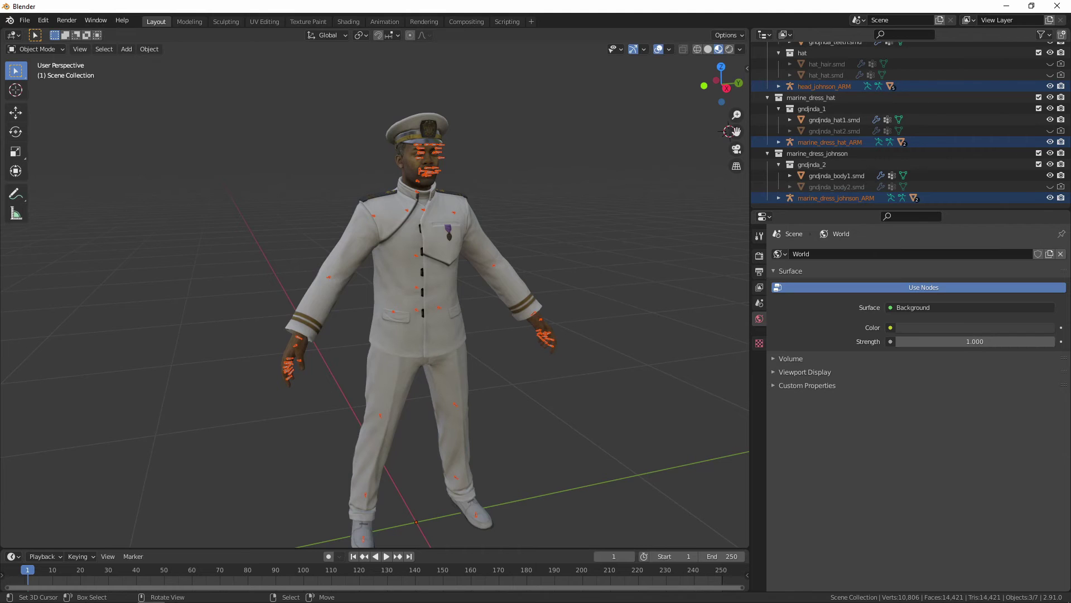
{"action": "middle_click_drag", "start_coordinate": [471, 289], "coordinate": [571, 253]}
{"action": "left_click", "coordinate": [555, 316]}
{"action": "middle_click_drag", "start_coordinate": [460, 214], "coordinate": [495, 211]}
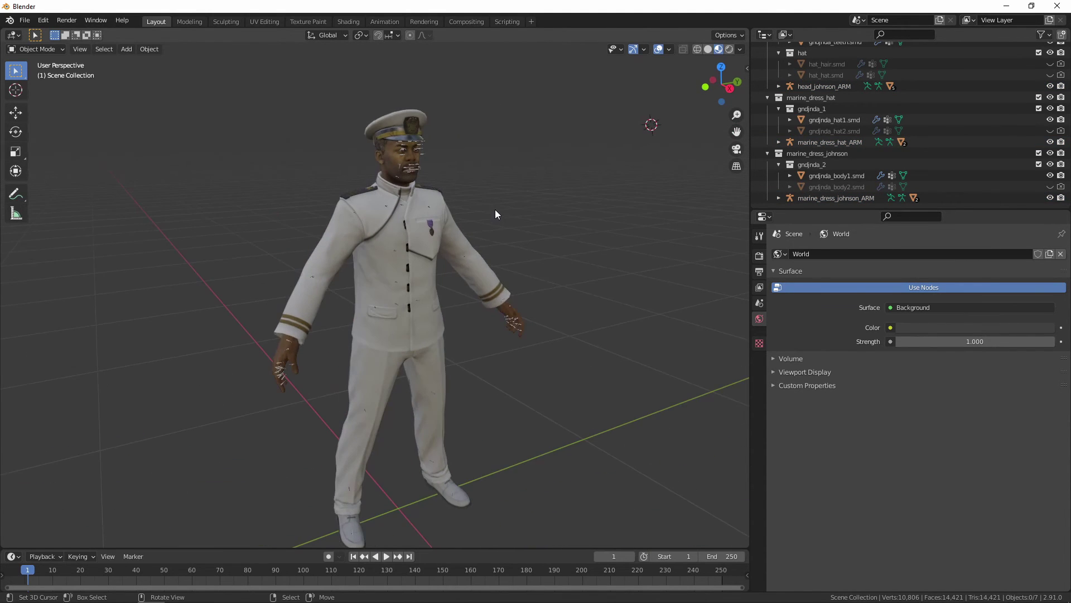
{"action": "scroll", "coordinate": [429, 169], "scroll_direction": "up", "scroll_amount": 3}
{"action": "mouse_move", "coordinate": [428, 169]}
{"action": "middle_mouse_down"}
{"action": "mouse_move", "coordinate": [453, 152]}
{"action": "mouse_move", "coordinate": [424, 159]}
{"action": "middle_mouse_up"}
{"action": "left_click", "coordinate": [425, 178]}
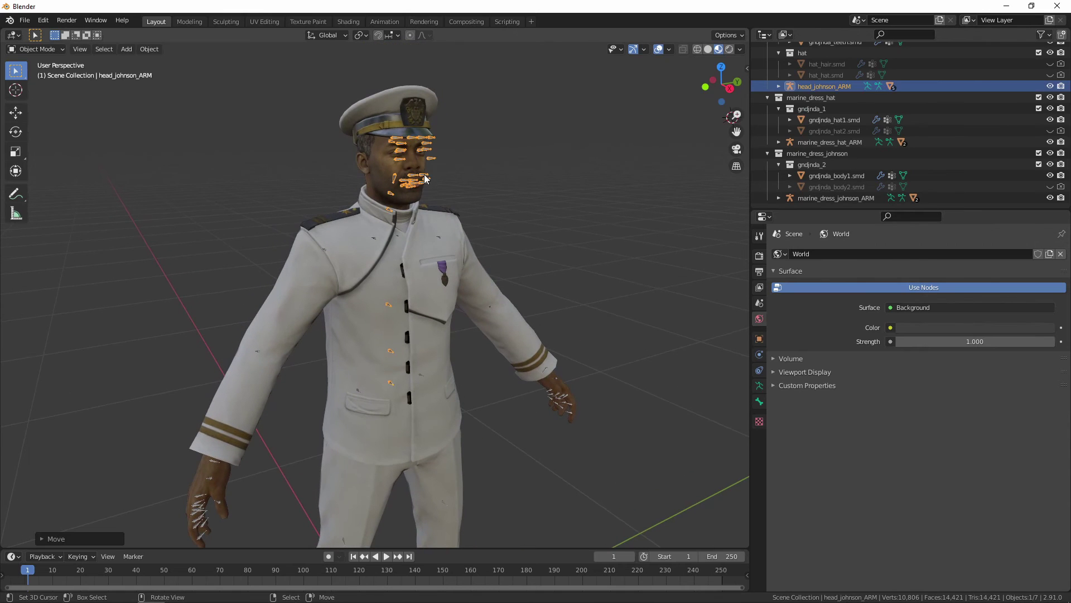
{"action": "mouse_move", "coordinate": [569, 257]}
{"action": "middle_mouse_down"}
{"action": "mouse_move", "coordinate": [530, 268]}
{"action": "mouse_move", "coordinate": [568, 267]}
{"action": "middle_mouse_up"}
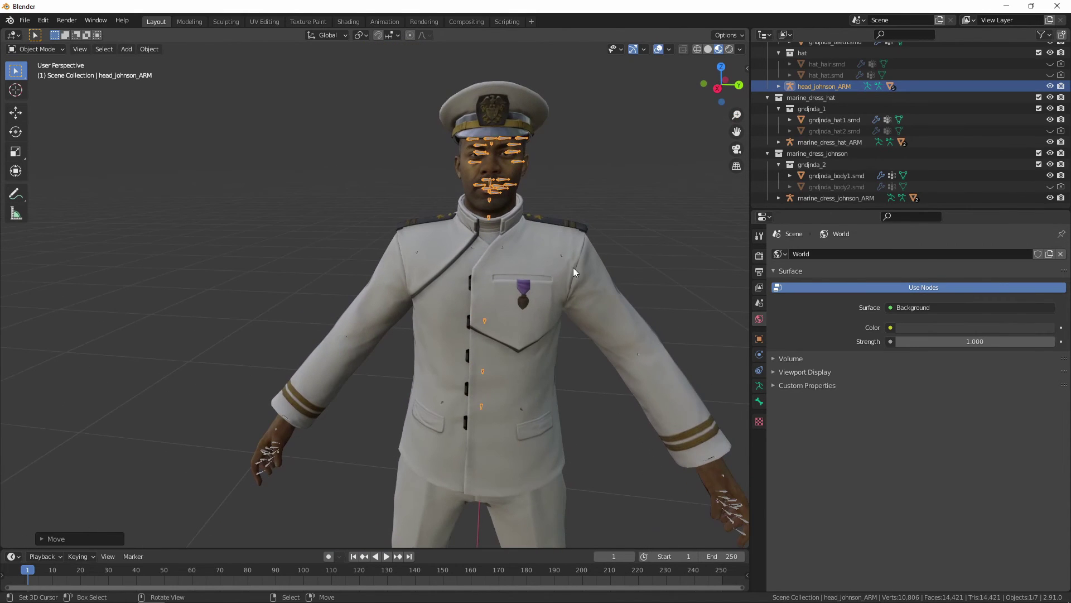
{"action": "middle_click_drag", "start_coordinate": [655, 333], "coordinate": [511, 253], "text": "shift"}
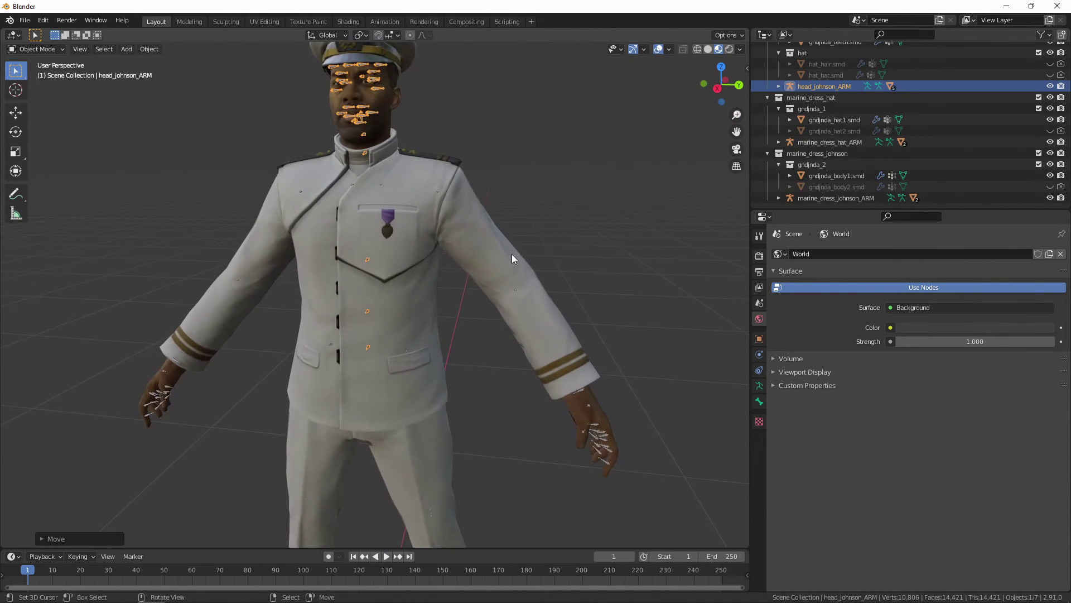
{"action": "scroll", "coordinate": [427, 303], "scroll_direction": "down", "scroll_amount": 4}
{"action": "middle_click_drag", "start_coordinate": [426, 303], "coordinate": [407, 324]}
{"action": "scroll", "coordinate": [425, 310], "scroll_direction": "up", "scroll_amount": 1}
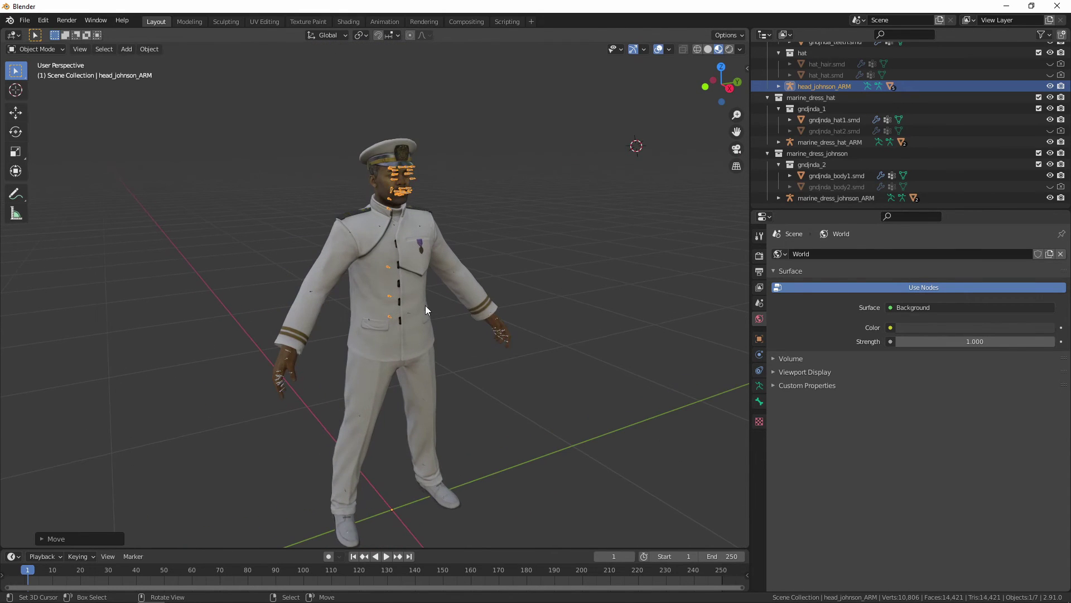
- Examine the material nodes of gndjnda_body1.smd in the Shading workspace, and return to the Layout workspace
{"action": "left_click", "coordinate": [265, 22]}
{"action": "left_click", "coordinate": [301, 22]}
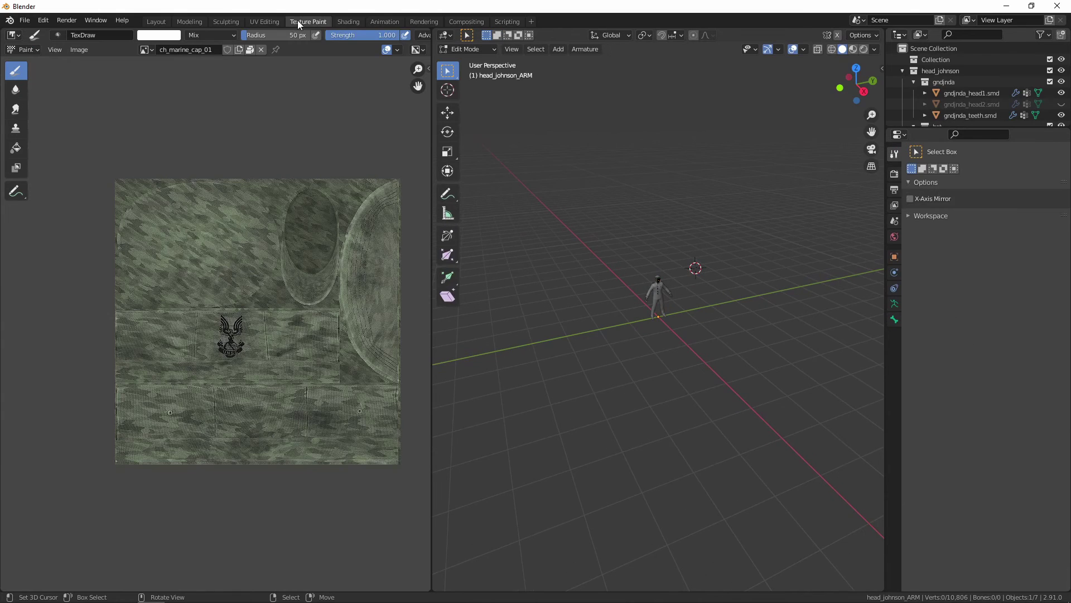
{"action": "left_click", "coordinate": [348, 22]}
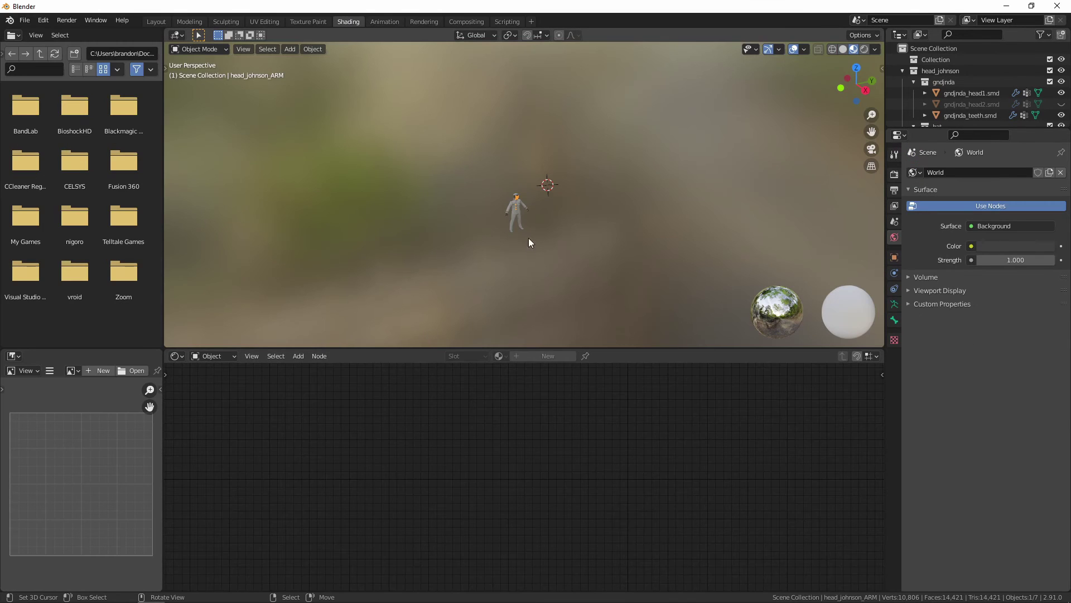
{"action": "left_click", "coordinate": [513, 208]}
{"action": "scroll", "coordinate": [481, 243], "scroll_direction": "up", "scroll_amount": 2}
{"action": "scroll", "coordinate": [482, 247], "scroll_direction": "up", "scroll_amount": 2}
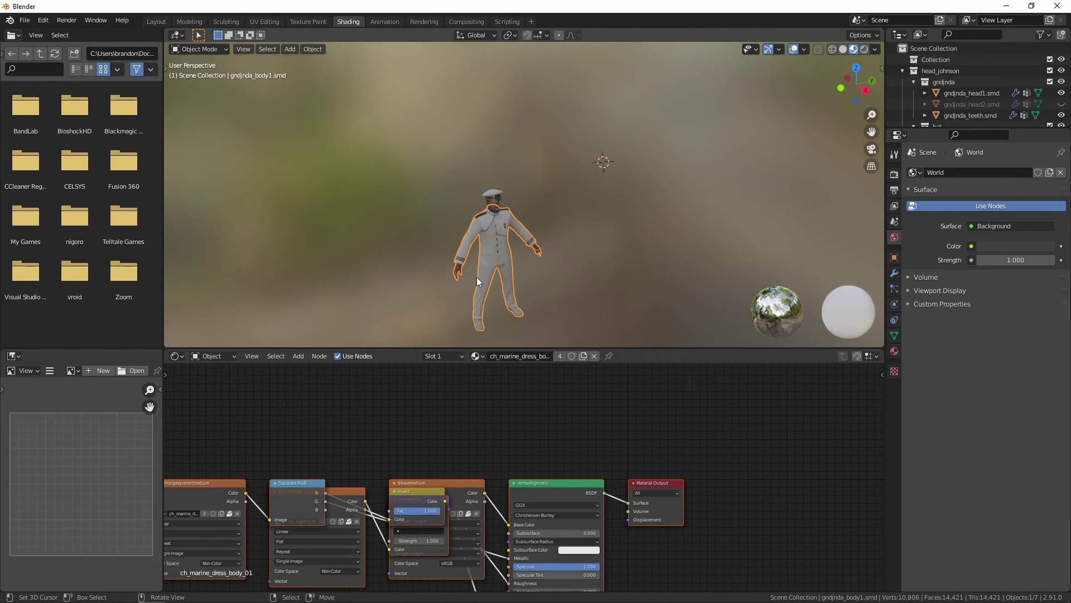
{"action": "left_click", "coordinate": [156, 22]}
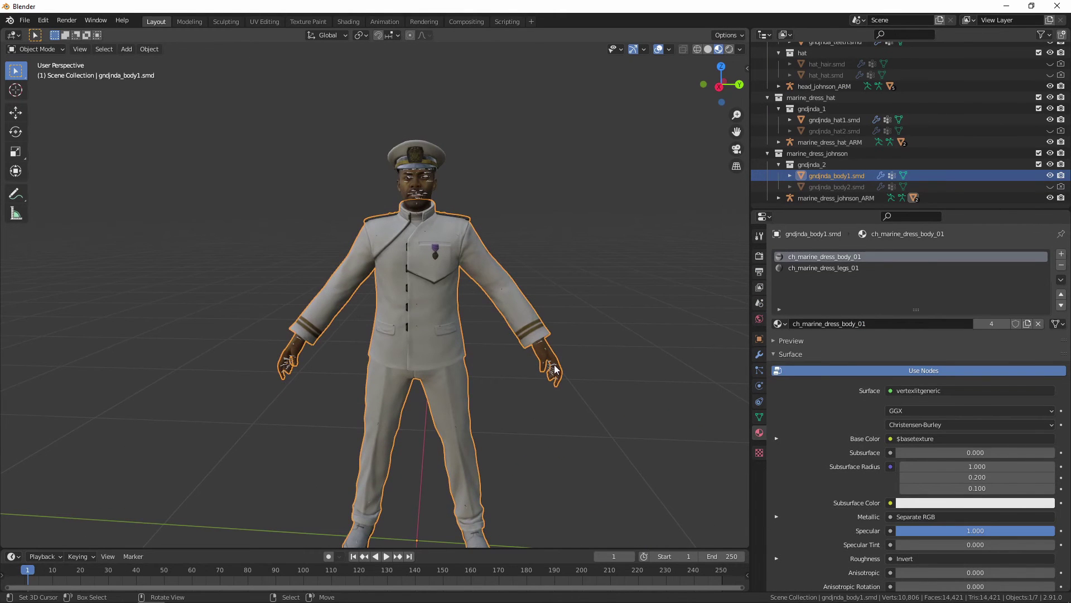
- Put the body armature marine_dress_johnson_ARM into Pose Mode
{"action": "left_click", "coordinate": [555, 369]}
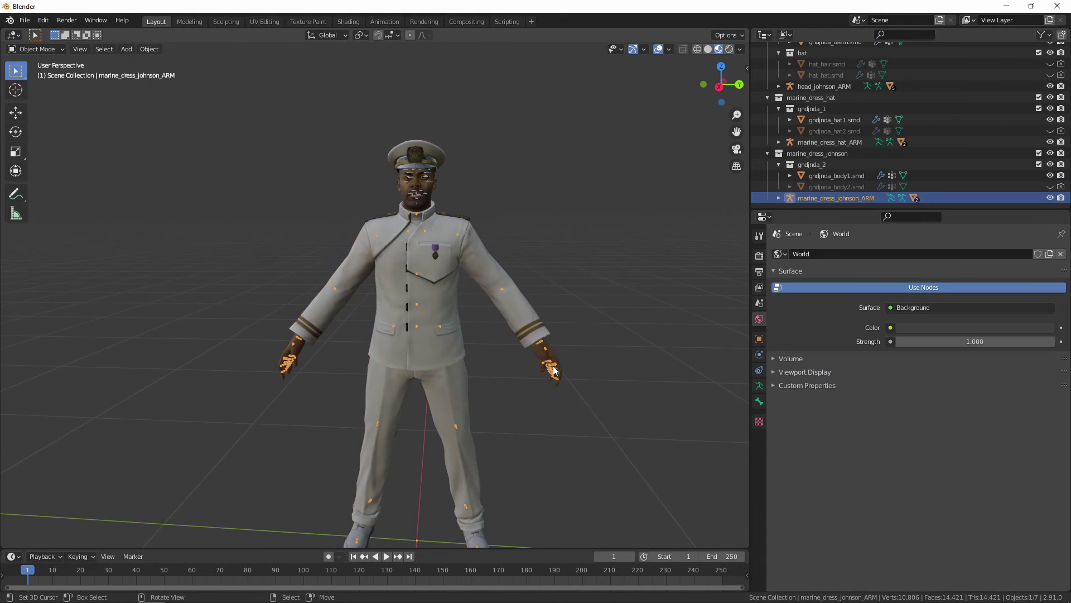
{"action": "left_click", "coordinate": [49, 49]}
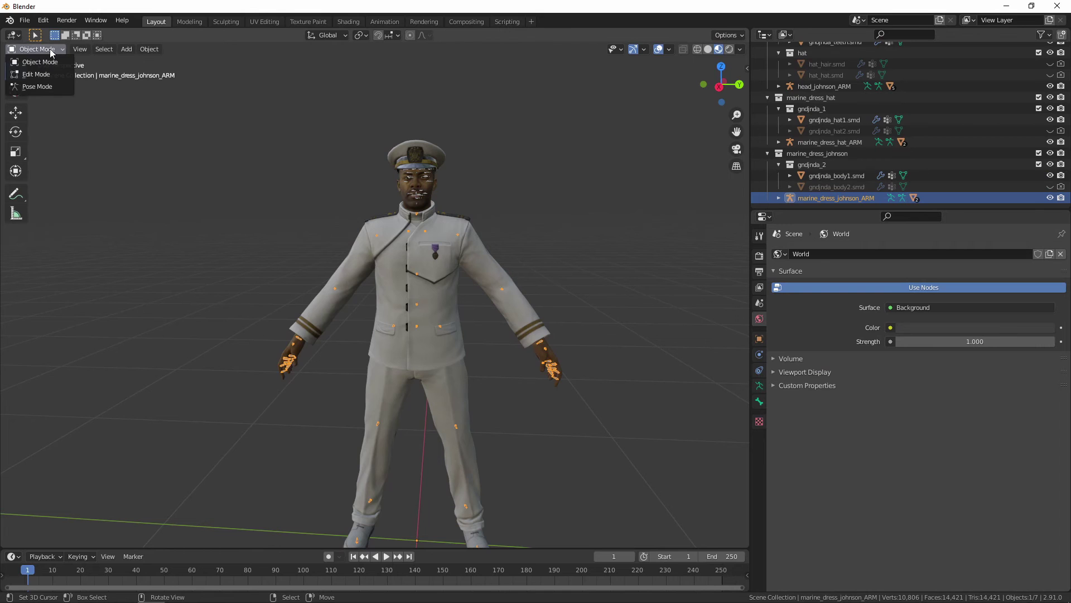
{"action": "left_click", "coordinate": [43, 87]}
{"action": "scroll", "coordinate": [597, 344], "scroll_direction": "up", "scroll_amount": 4}
{"action": "scroll", "coordinate": [647, 305], "scroll_direction": "down", "scroll_amount": 4}
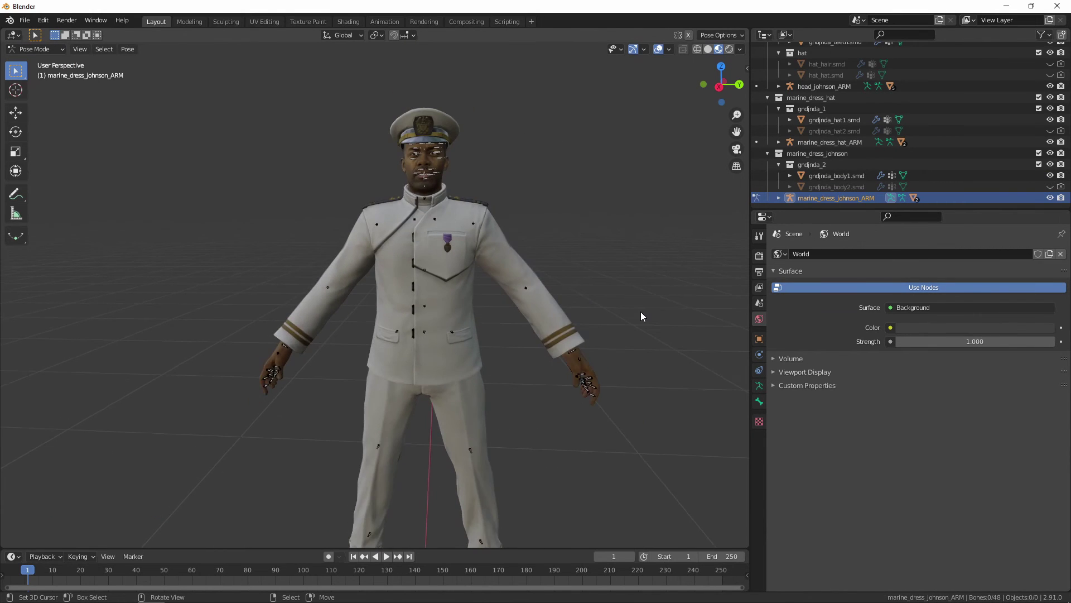
{"action": "middle_click_drag", "start_coordinate": [640, 312], "coordinate": [520, 281]}
{"action": "middle_click_drag", "start_coordinate": [401, 299], "coordinate": [340, 290]}
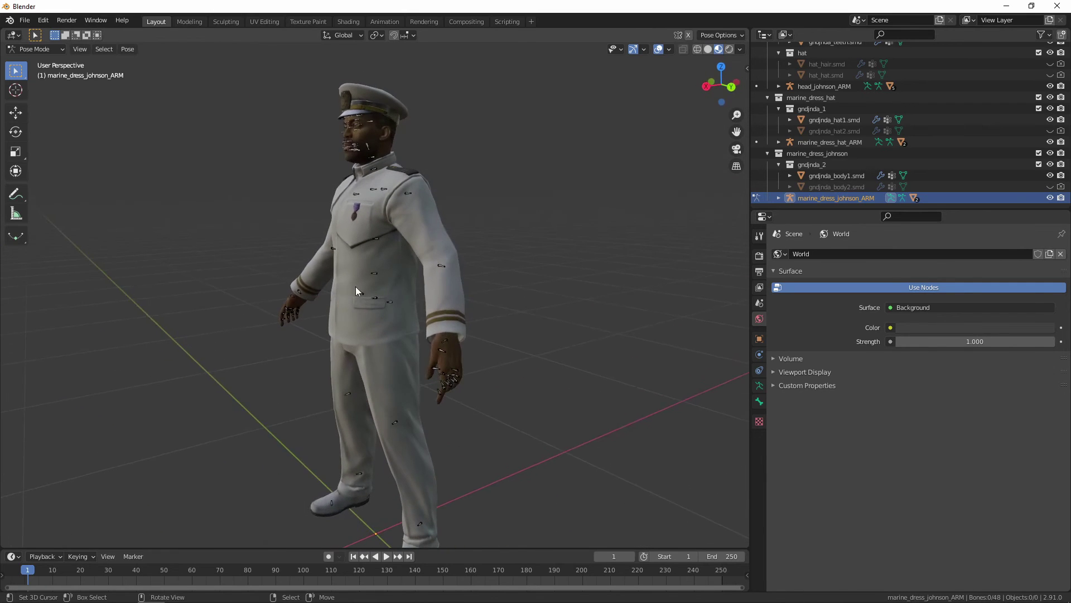
- Try rotating the l_forearm bone about the global Z axis
{"action": "left_click", "coordinate": [437, 266]}
{"action": "key", "text": "r"}
{"action": "key", "text": "z"}
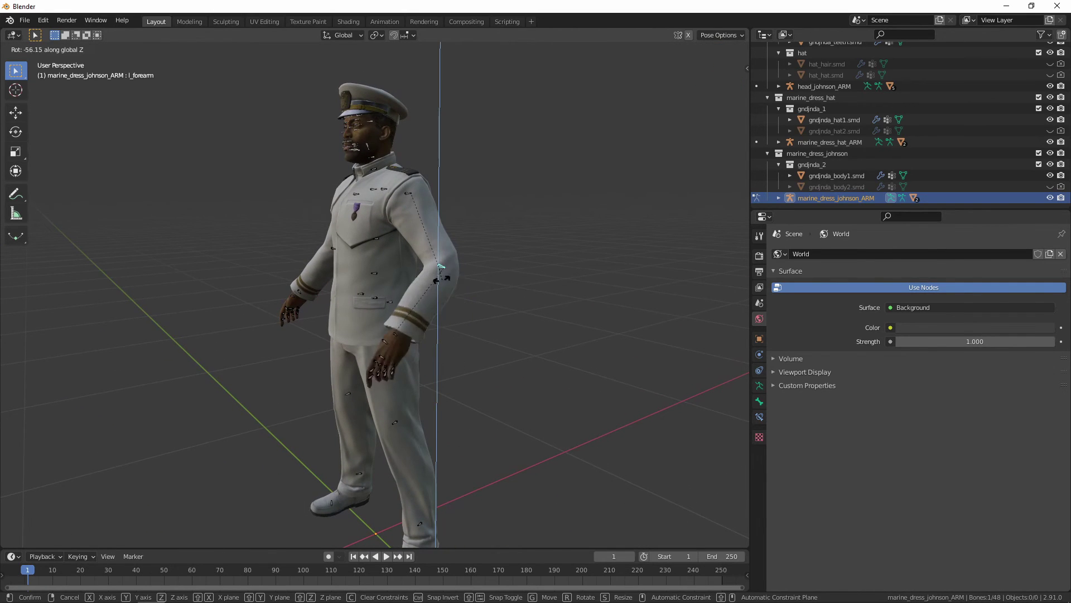
{"action": "left_click", "coordinate": [447, 341]}
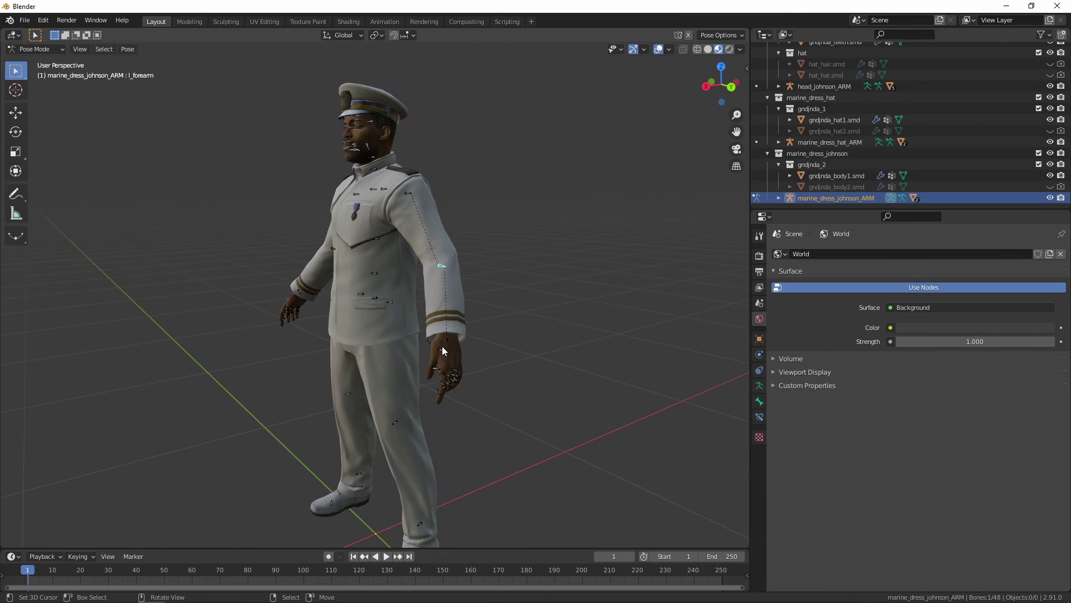
- Try moving the l_hand bone a short distance down from the wrist
{"action": "middle_click_drag", "start_coordinate": [447, 340], "coordinate": [461, 342]}
{"action": "left_click", "coordinate": [461, 328]}
{"action": "key", "text": "g"}
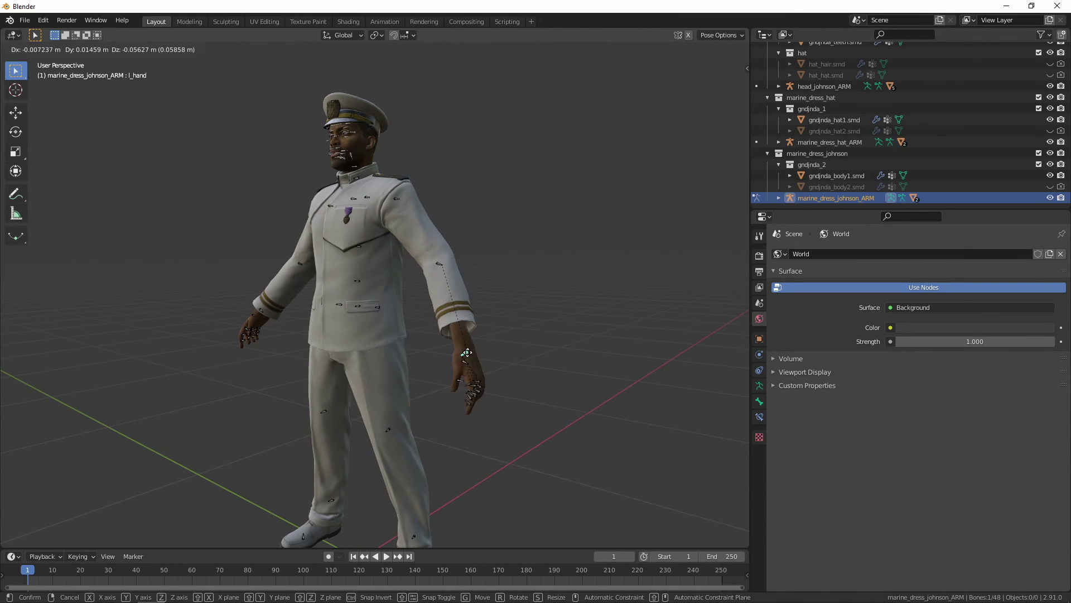
{"action": "right_click", "coordinate": [466, 305]}
{"action": "middle_click_drag", "start_coordinate": [466, 304], "coordinate": [507, 308]}
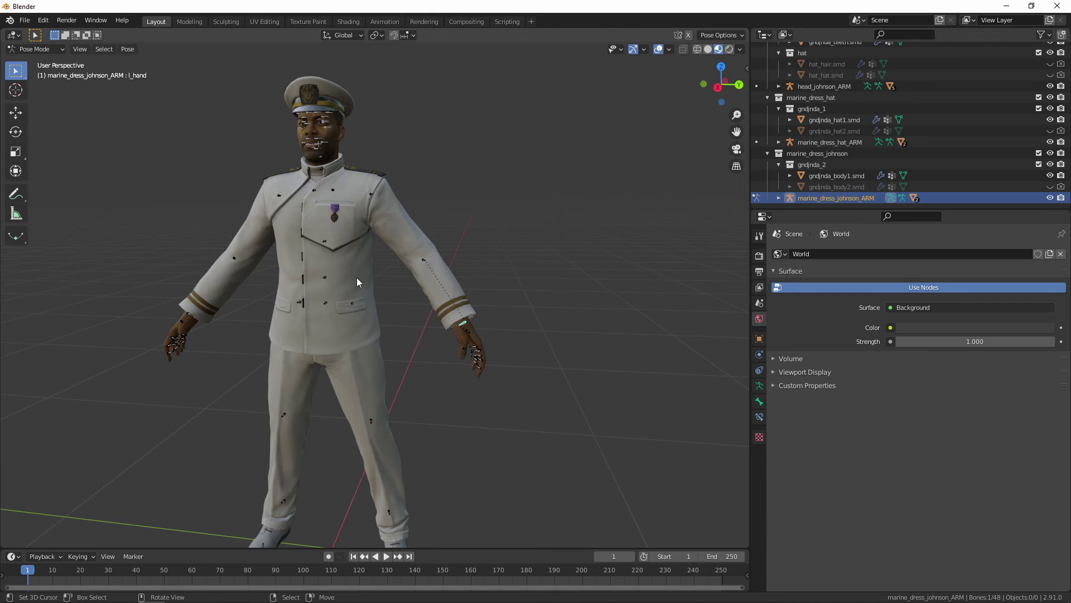
{"action": "middle_click_drag", "start_coordinate": [514, 308], "coordinate": [484, 337]}
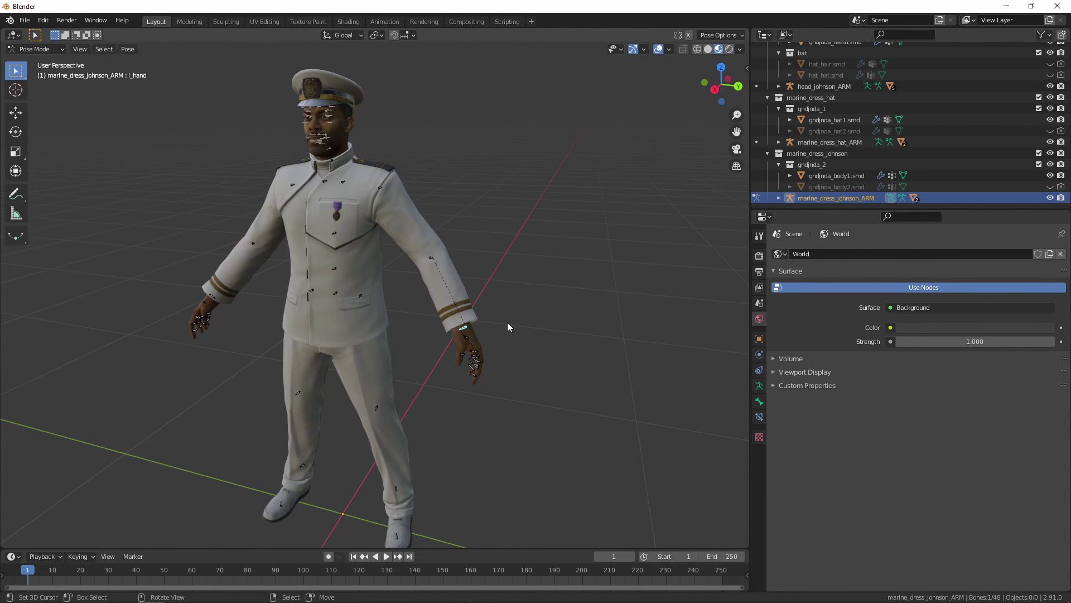
- Try pulling the l_hand bone about 0.3 m toward the torso to see how the arm mesh deforms
{"action": "scroll", "coordinate": [528, 314], "scroll_direction": "up", "scroll_amount": 2}
{"action": "scroll", "coordinate": [541, 311], "scroll_direction": "up", "scroll_amount": 1}
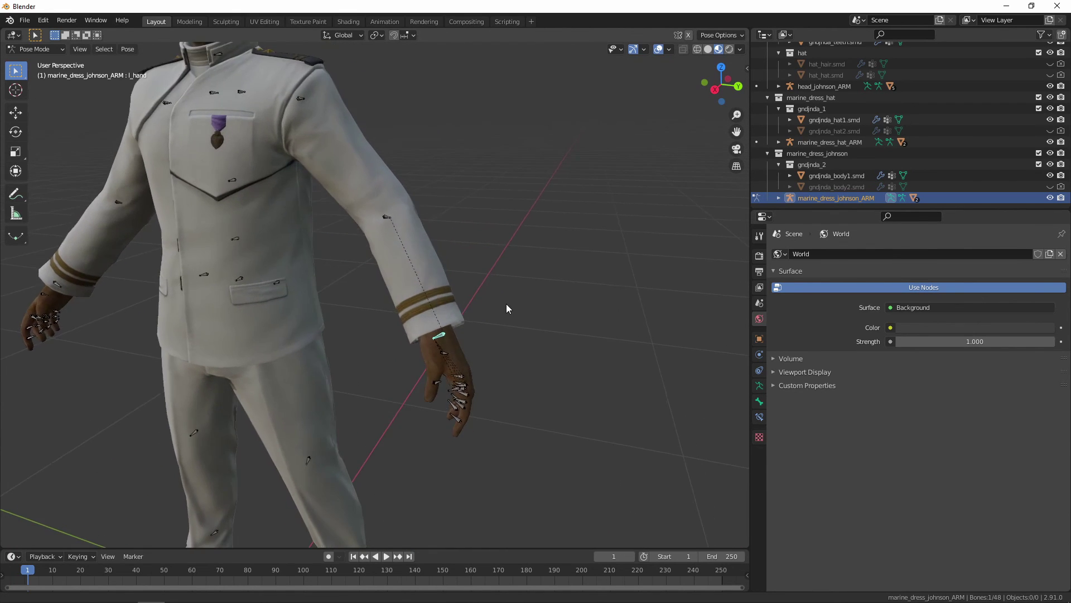
{"action": "mouse_move", "coordinate": [527, 357]}
{"action": "middle_mouse_down"}
{"action": "mouse_move", "coordinate": [454, 329]}
{"action": "mouse_move", "coordinate": [510, 355]}
{"action": "middle_mouse_up"}
{"action": "key", "text": "g"}
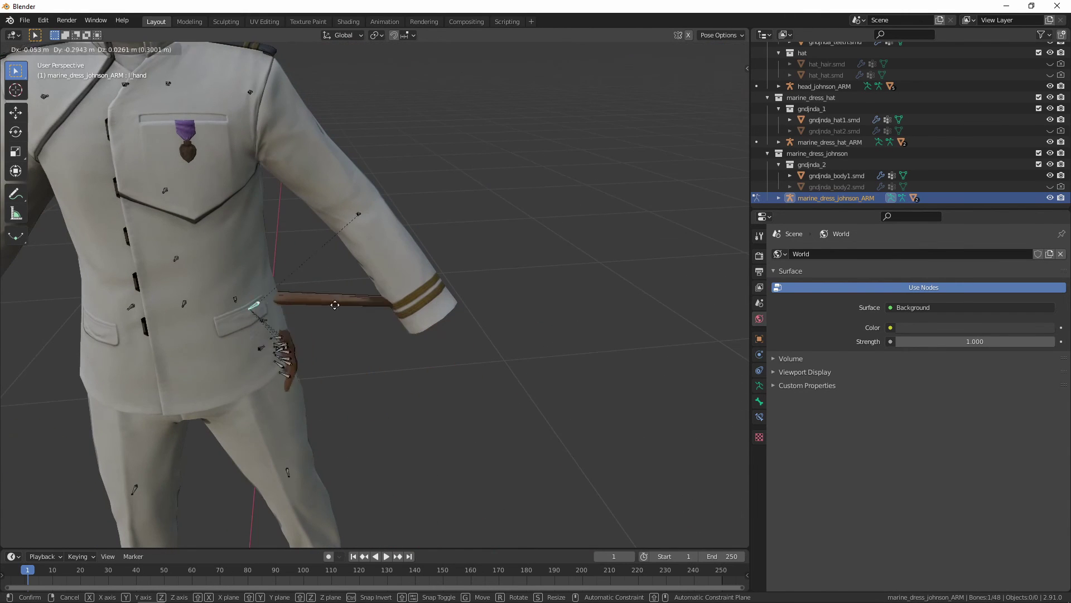
{"action": "right_click", "coordinate": [515, 328]}
{"action": "scroll", "coordinate": [515, 327], "scroll_direction": "down", "scroll_amount": 4}
{"action": "middle_click_drag", "start_coordinate": [420, 281], "coordinate": [545, 270]}
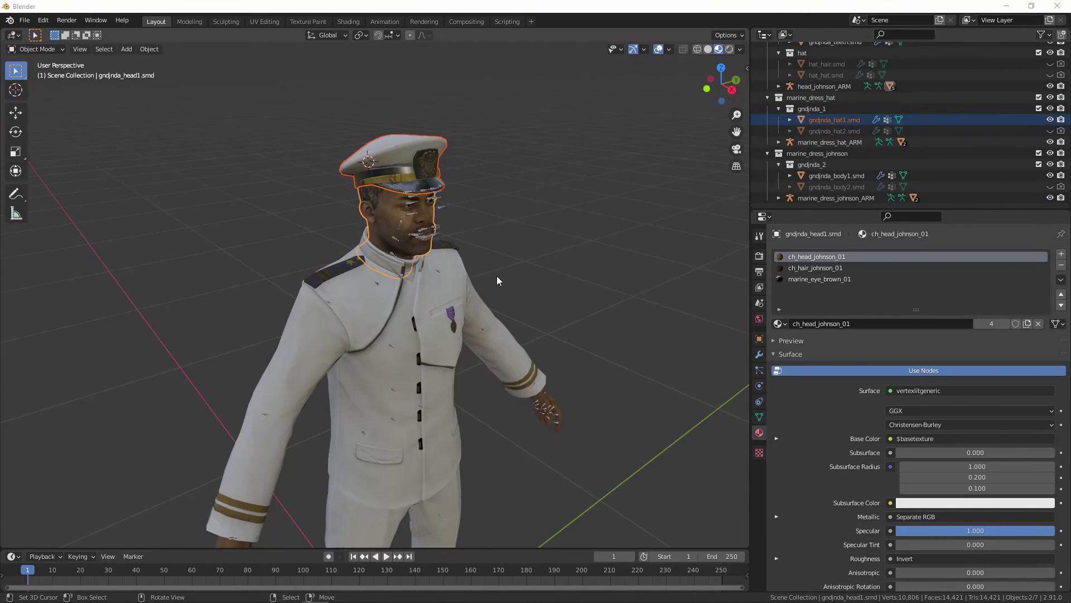
- Try moving only the head mesh gndjnda_head1.smd about 0.2 m sideways, away from the body
{"action": "left_click", "coordinate": [597, 243]}
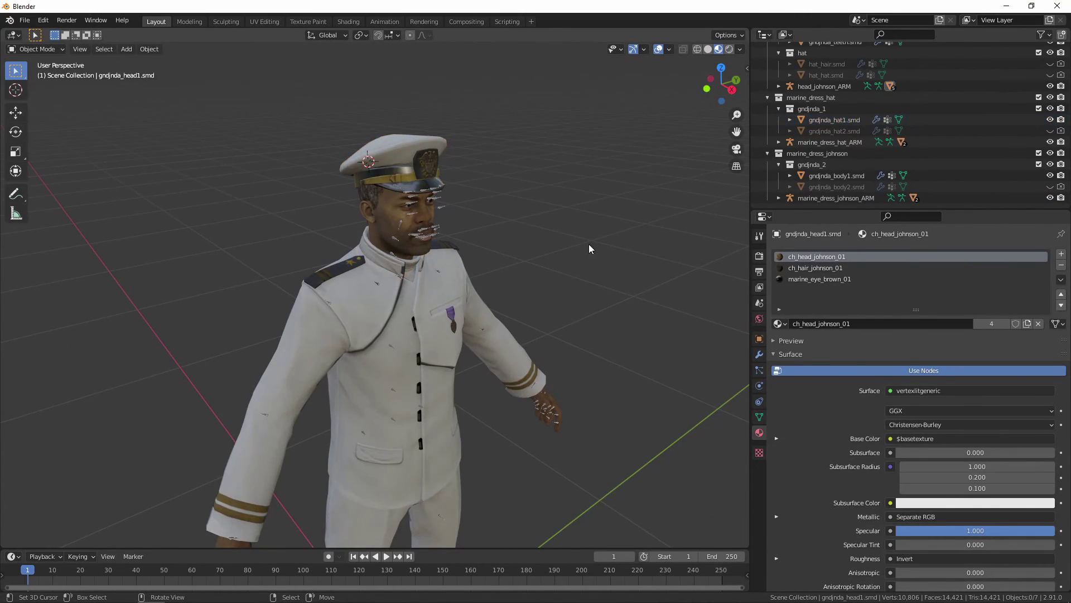
{"action": "middle_click_drag", "start_coordinate": [501, 231], "coordinate": [476, 229]}
{"action": "scroll", "coordinate": [424, 224], "scroll_direction": "up", "scroll_amount": 3}
{"action": "scroll", "coordinate": [377, 221], "scroll_direction": "up", "scroll_amount": 2}
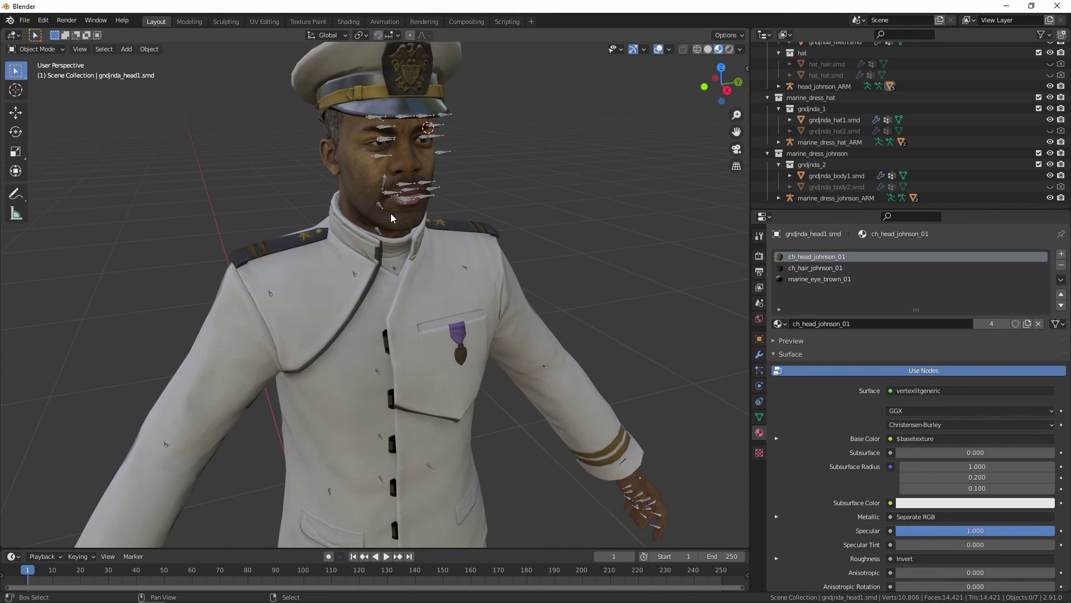
{"action": "middle_click_drag", "start_coordinate": [390, 213], "coordinate": [429, 263]}
{"action": "left_click", "coordinate": [413, 243]}
{"action": "key", "text": "g"}
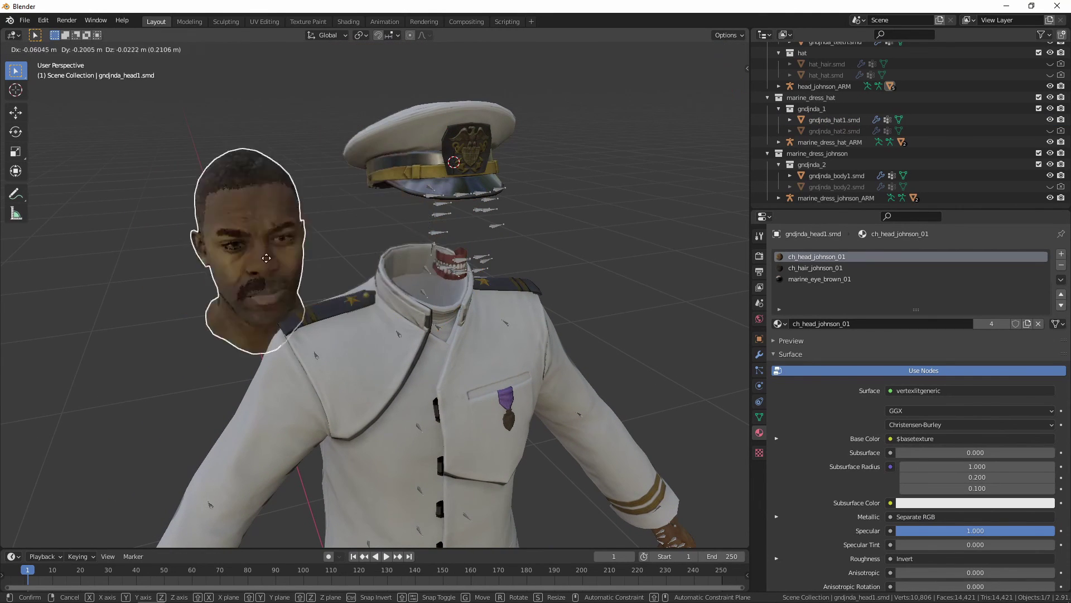
{"action": "right_click", "coordinate": [380, 246]}
- Try moving the head armature head_johnson_ARM about 0.27 m sideways to test which meshes follow it
{"action": "mouse_move", "coordinate": [560, 243]}
{"action": "middle_mouse_down"}
{"action": "mouse_move", "coordinate": [524, 239]}
{"action": "mouse_move", "coordinate": [550, 242]}
{"action": "middle_mouse_up"}
{"action": "scroll", "coordinate": [428, 283], "scroll_direction": "up", "scroll_amount": 2}
{"action": "scroll", "coordinate": [500, 226], "scroll_direction": "up", "scroll_amount": 4}
{"action": "left_click", "coordinate": [500, 229]}
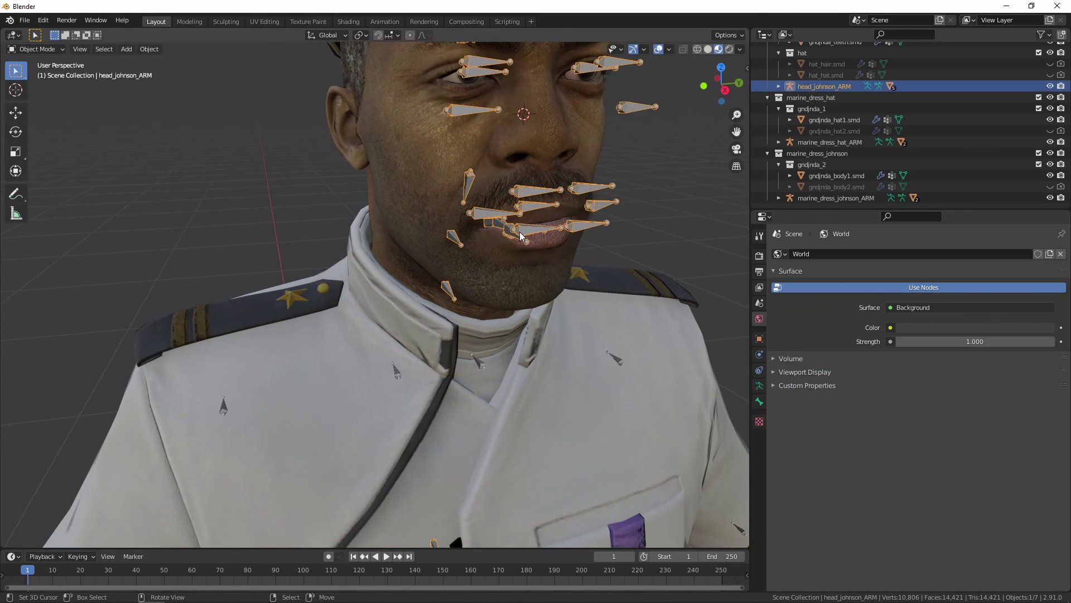
{"action": "scroll", "coordinate": [516, 231], "scroll_direction": "down", "scroll_amount": 5}
{"action": "key", "text": "g"}
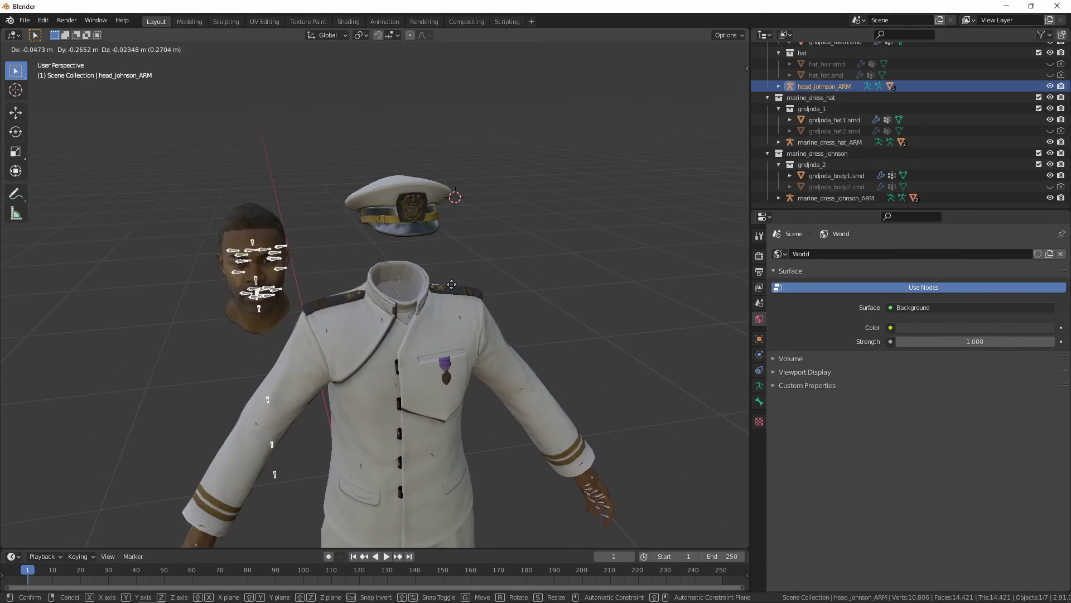
{"action": "left_click", "coordinate": [530, 286]}
- Parent the hat mesh gndjnda_hat1.smd to the head mesh gndjnda_head1.smd using Object (Keep Transform)
{"action": "middle_click_drag", "start_coordinate": [489, 246], "coordinate": [468, 240]}
{"action": "left_click", "coordinate": [423, 209]}
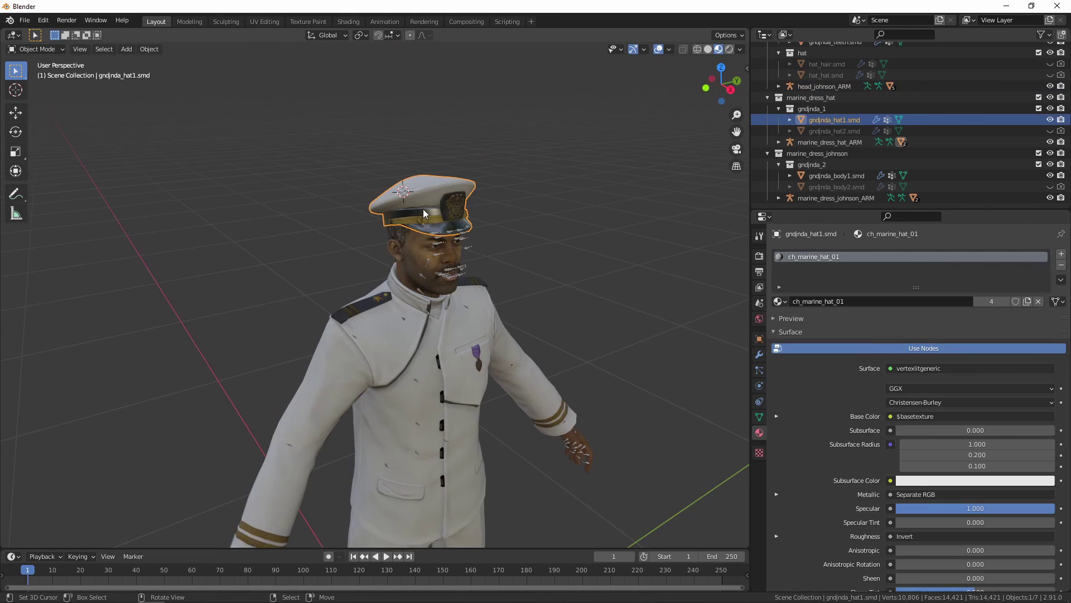
{"action": "left_click", "coordinate": [414, 250], "text": "shift"}
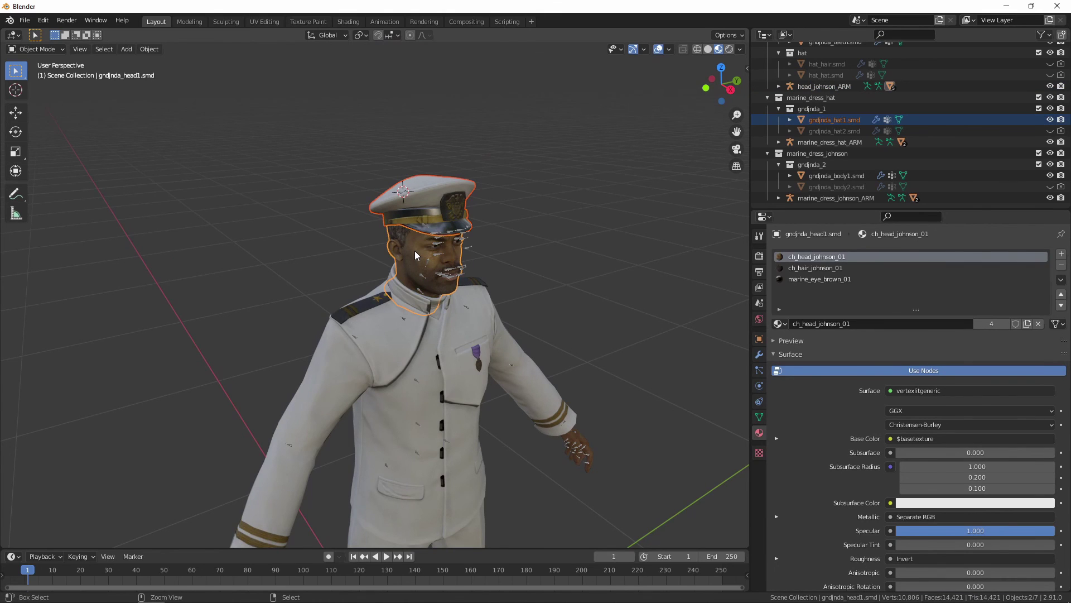
{"action": "key", "text": "ctrl+p"}
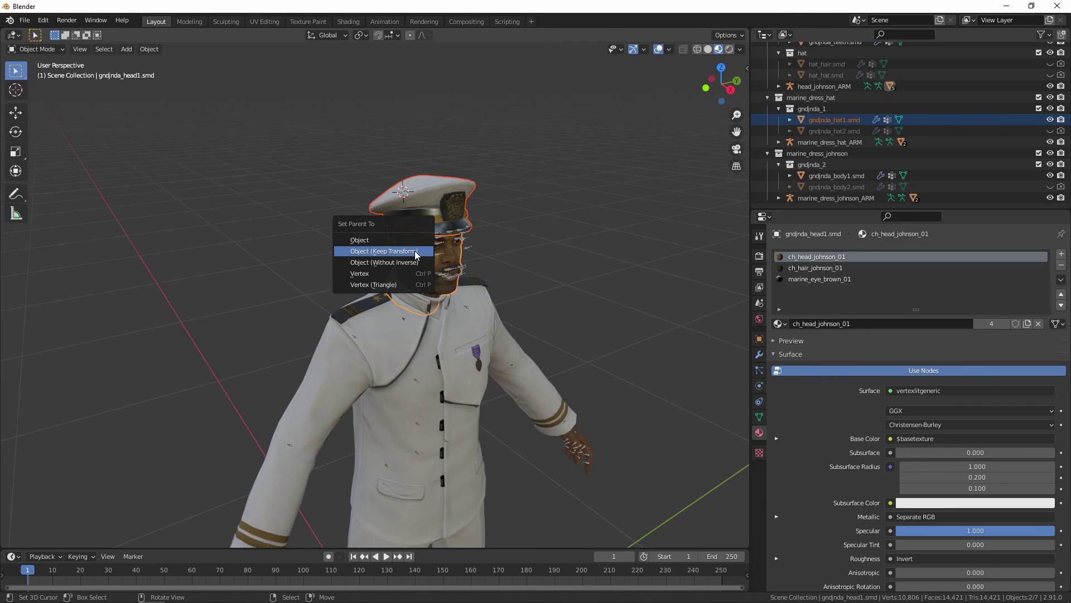
{"action": "left_click", "coordinate": [416, 251]}
- Try moving the head armature head_johnson_ARM to test whether the parented hat follows the head
{"action": "middle_click_drag", "start_coordinate": [545, 254], "coordinate": [437, 274]}
{"action": "left_click", "coordinate": [438, 273]}
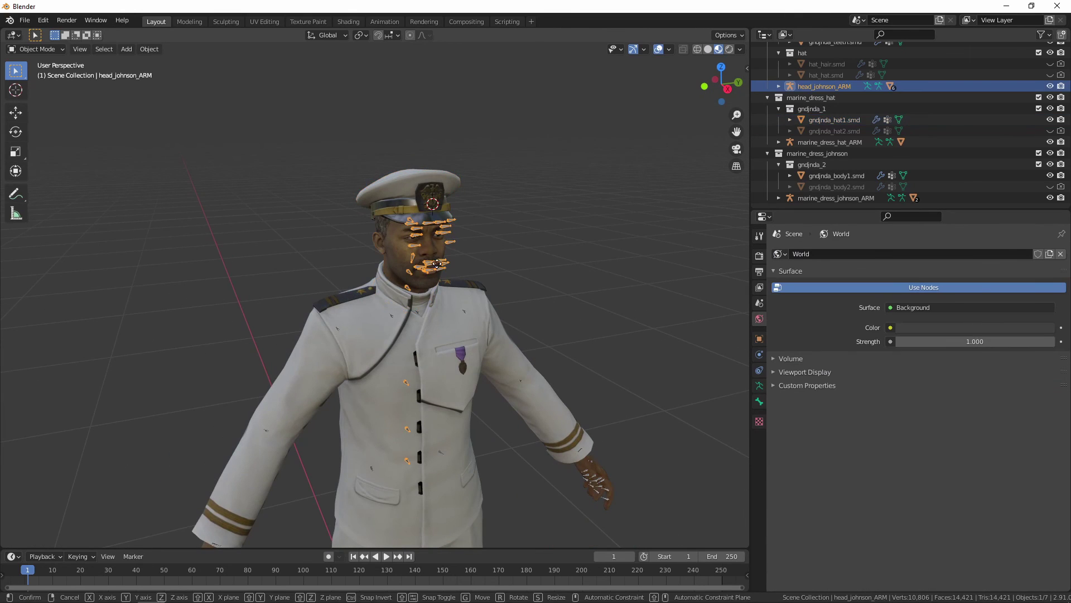
{"action": "key", "text": "g"}
{"action": "left_click", "coordinate": [433, 337]}
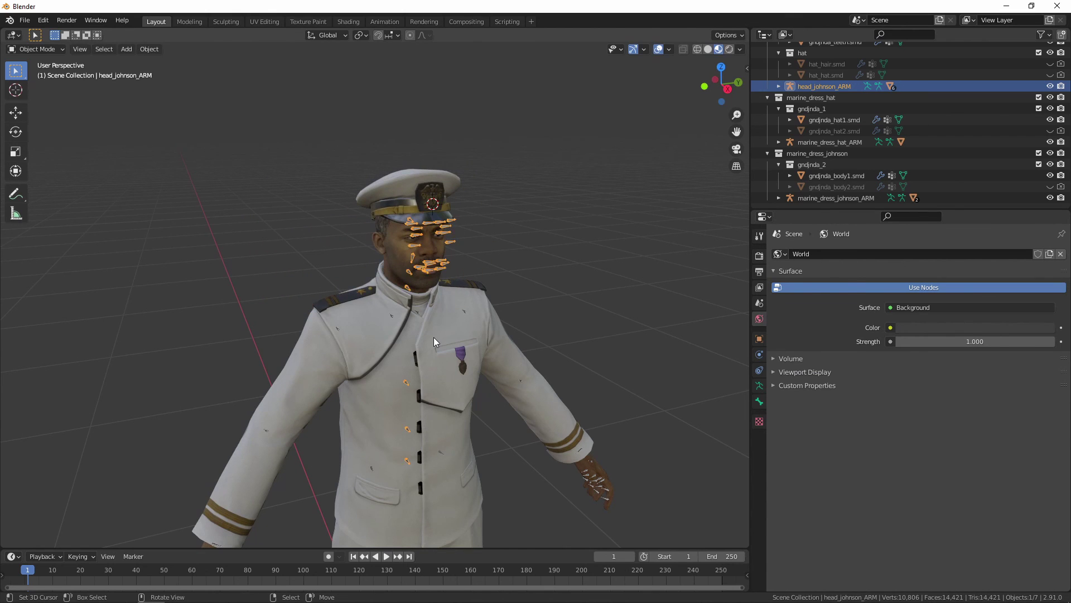
{"action": "left_click", "coordinate": [433, 337]}
{"action": "key", "text": "g"}
{"action": "left_click", "coordinate": [480, 291]}
- Parent the head mesh gndjnda_head1.smd to the body mesh gndjnda_body1.smd using Object (Keep Transform)
{"action": "left_click", "coordinate": [406, 260]}
{"action": "left_click", "coordinate": [416, 338], "text": "shift"}
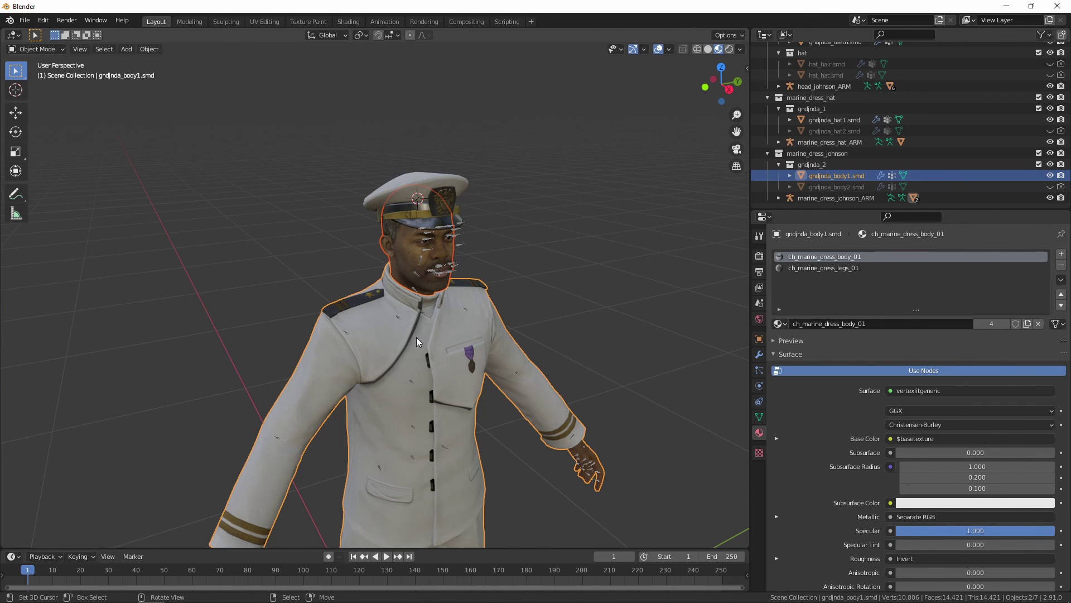
{"action": "key", "text": "ctrl+p"}
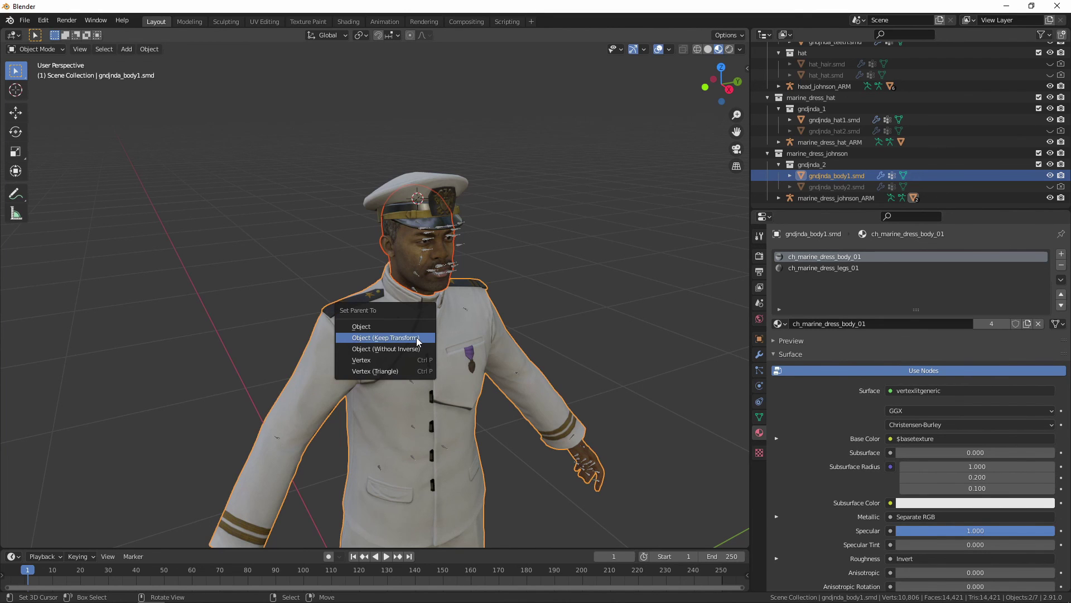
{"action": "left_click", "coordinate": [417, 337]}
{"action": "middle_click_drag", "start_coordinate": [572, 316], "coordinate": [487, 339]}
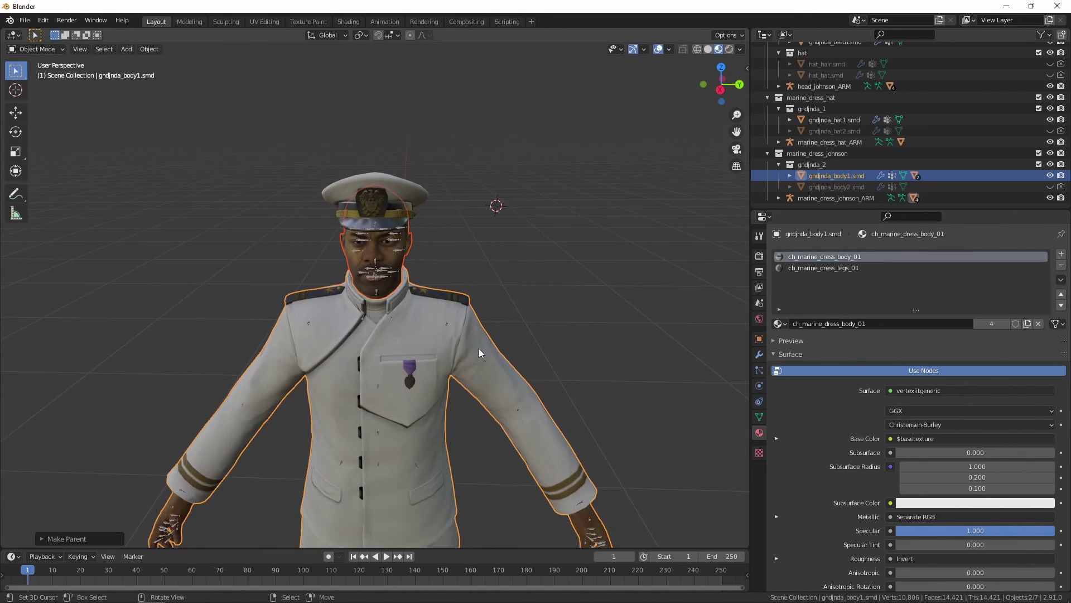
{"action": "middle_click_drag", "start_coordinate": [390, 345], "coordinate": [496, 262]}
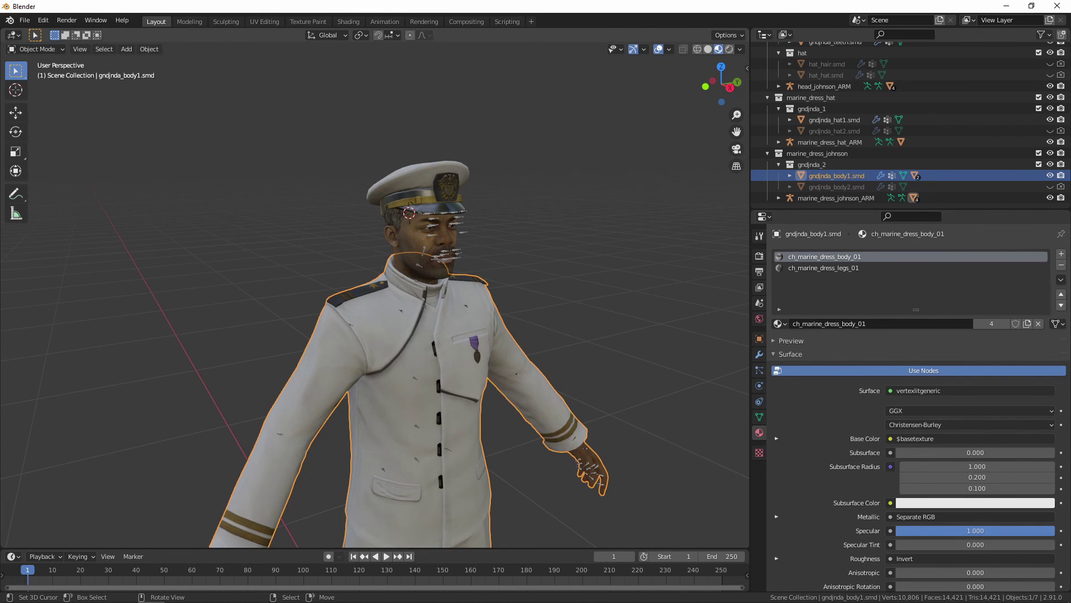
{"action": "middle_click_drag", "start_coordinate": [489, 254], "coordinate": [510, 265]}
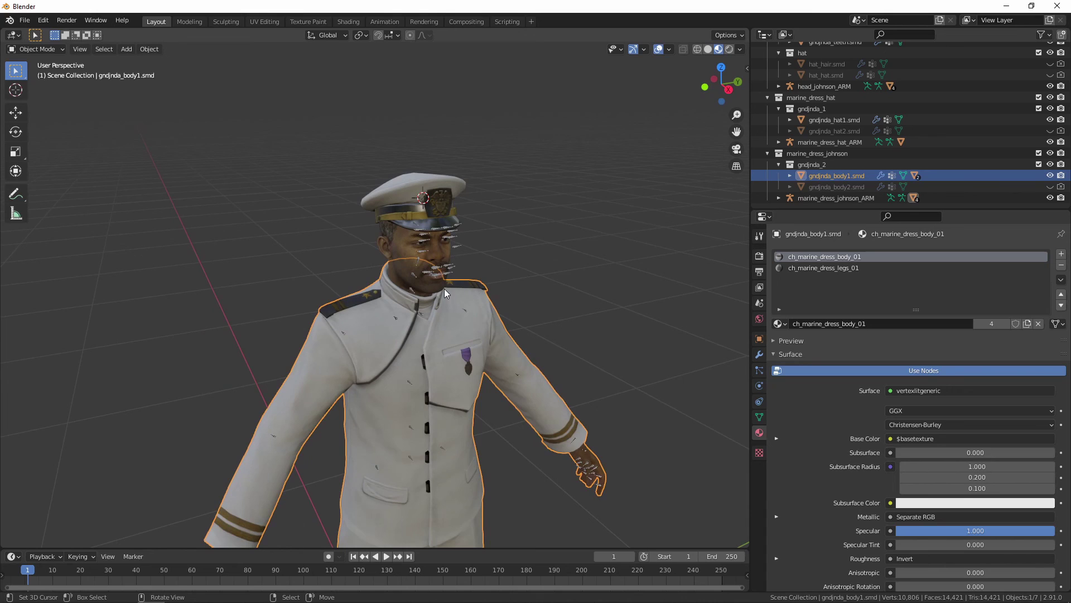
{"action": "scroll", "coordinate": [447, 288], "scroll_direction": "up", "scroll_amount": 2}
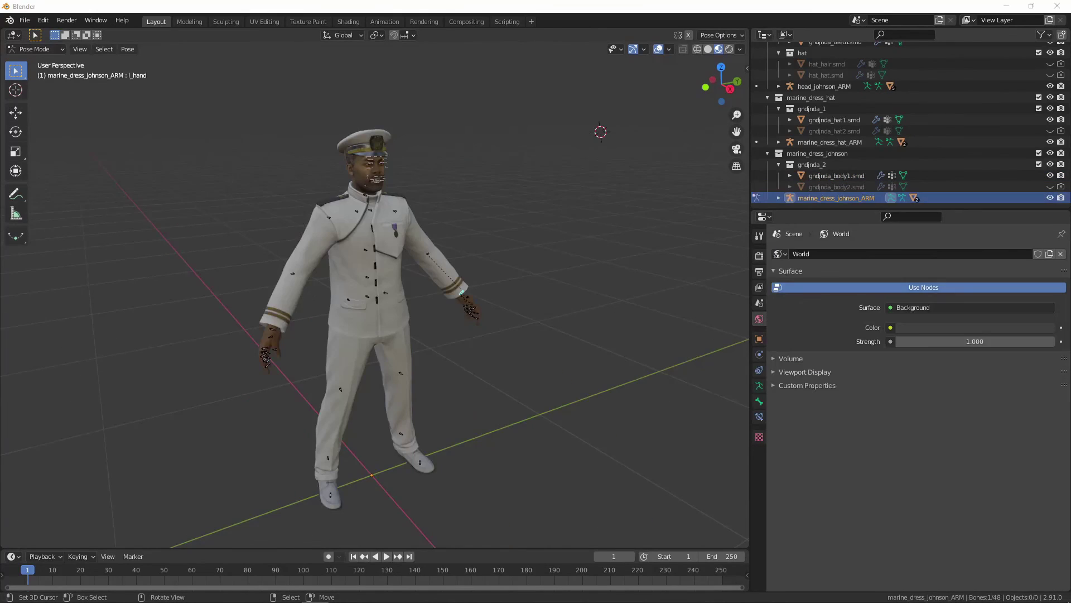
- Take the body armature marine_dress_johnson_ARM out of Pose Mode
{"action": "key", "text": "ctrl+Tab"}
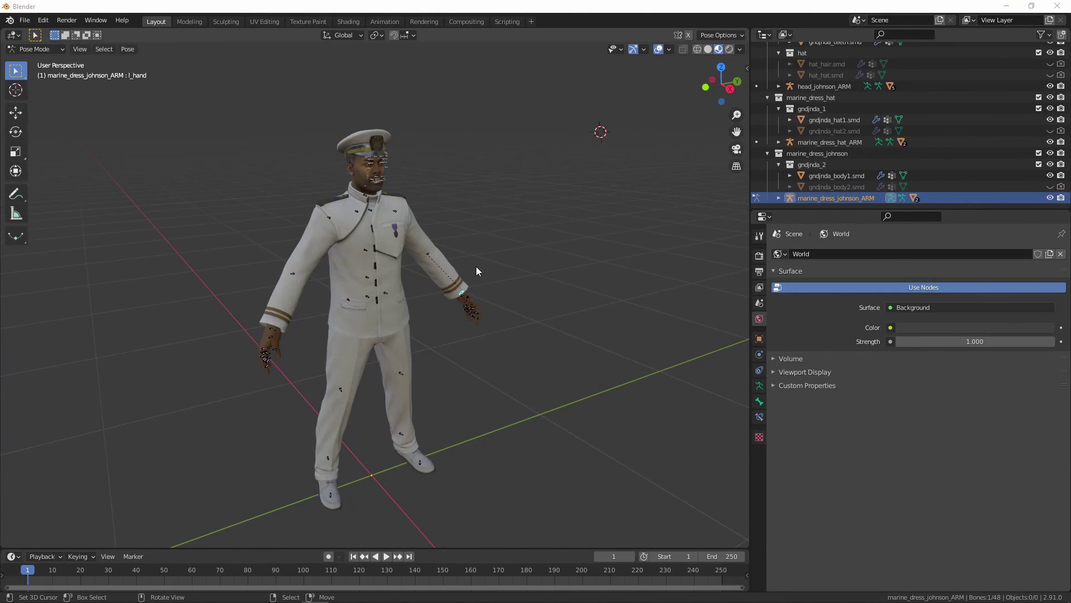